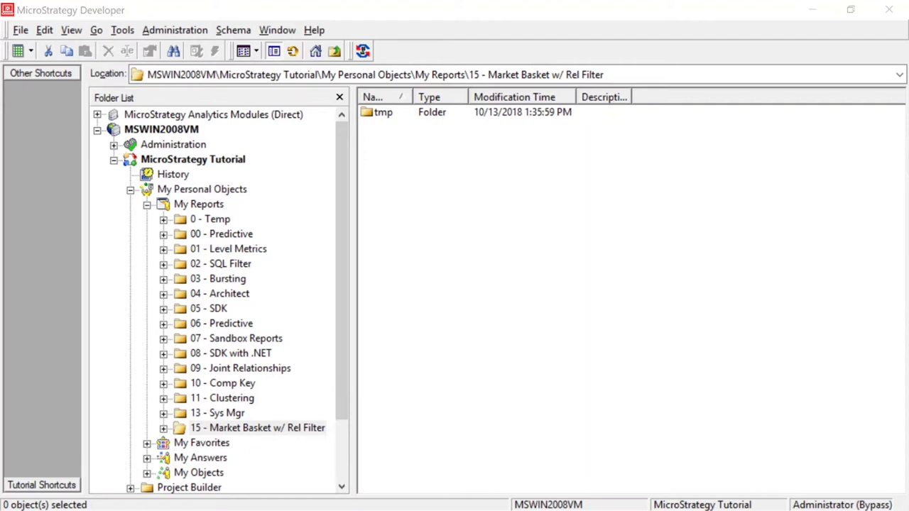
- Create New Filter (1) from the Empty Filter template and enlarge its Filter Editor window
click(453, 265)
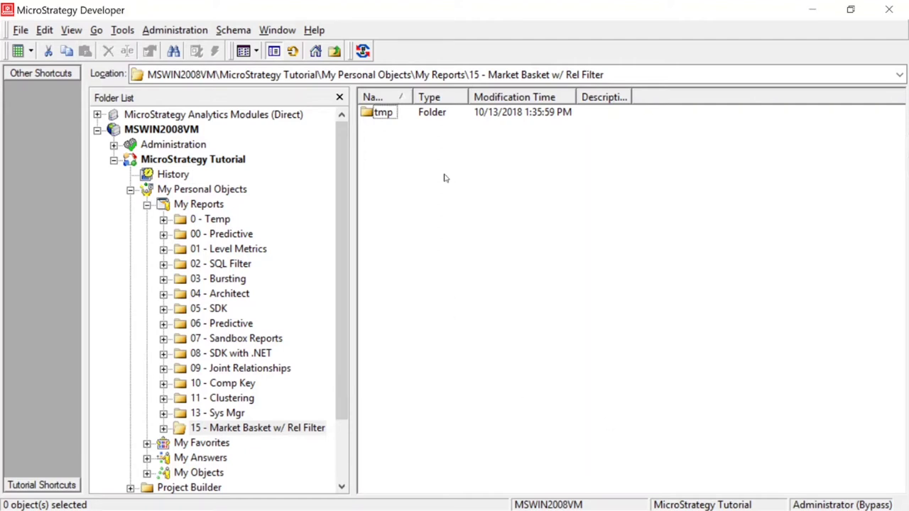
right_click(407, 164)
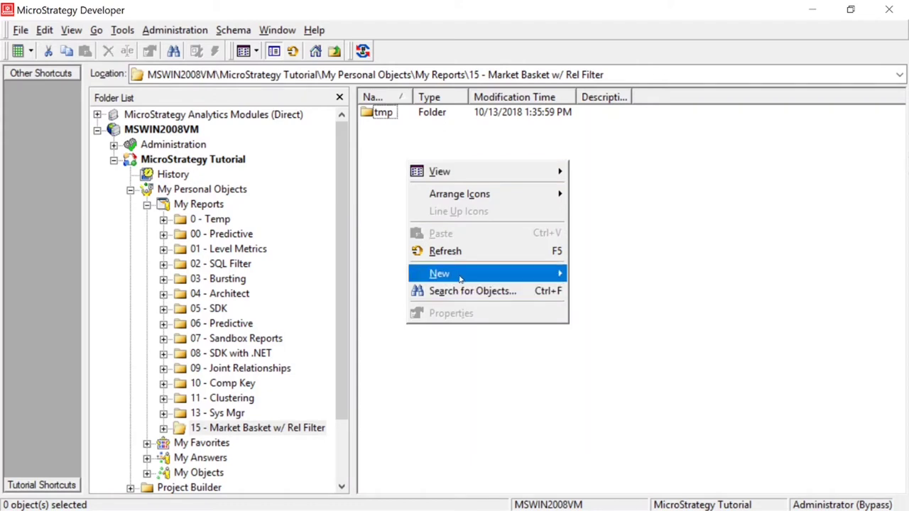
mouse_move(460, 277)
click(599, 421)
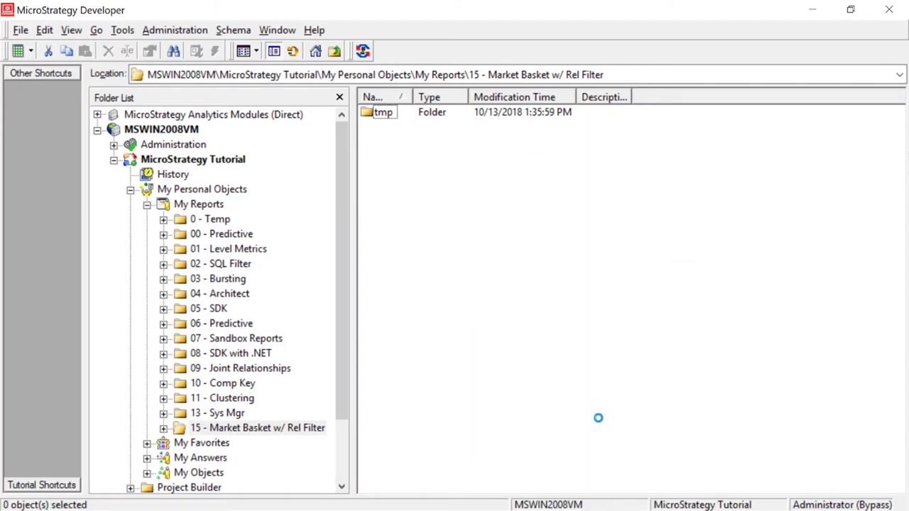
click(490, 375)
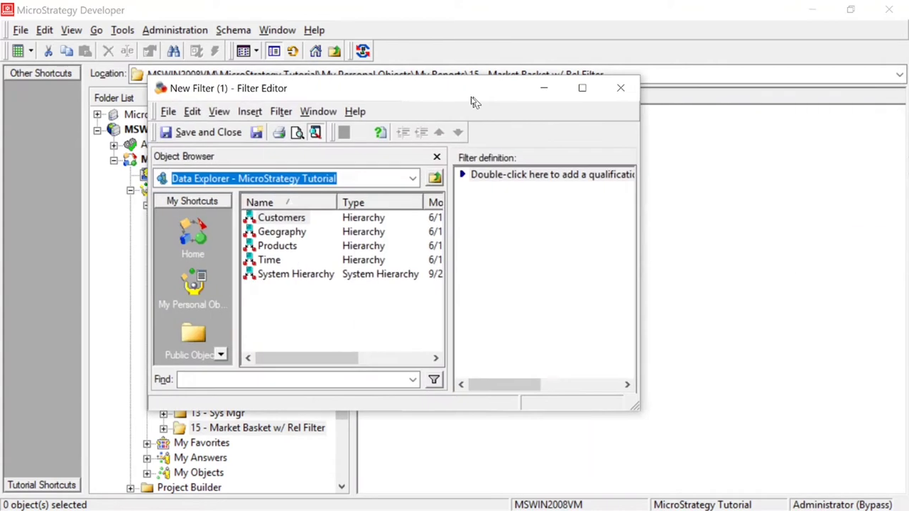
drag(666, 377, 842, 444)
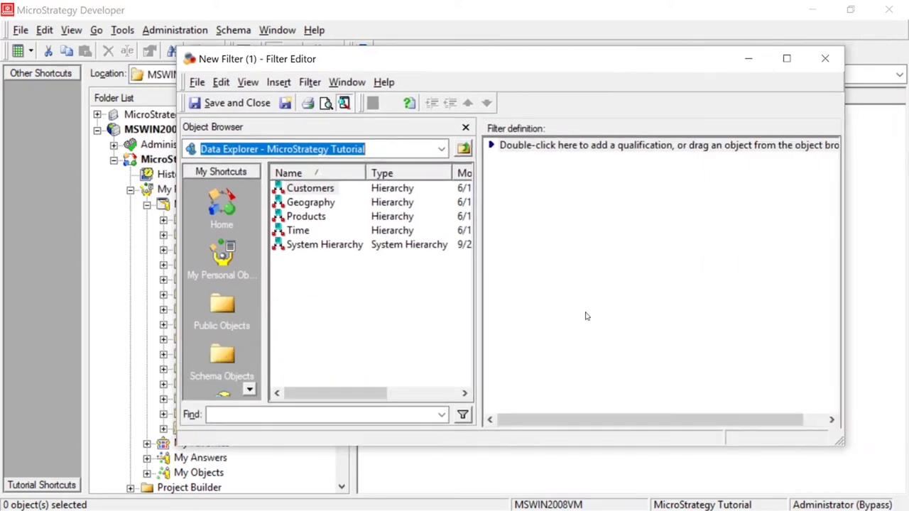
- Add the Category attribute from the Products hierarchy to the filter definition
double_click(548, 147)
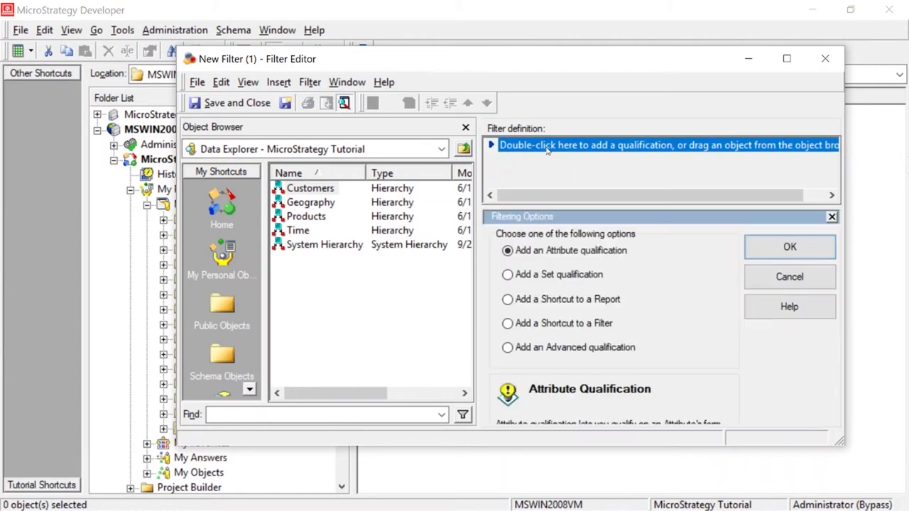
click(790, 277)
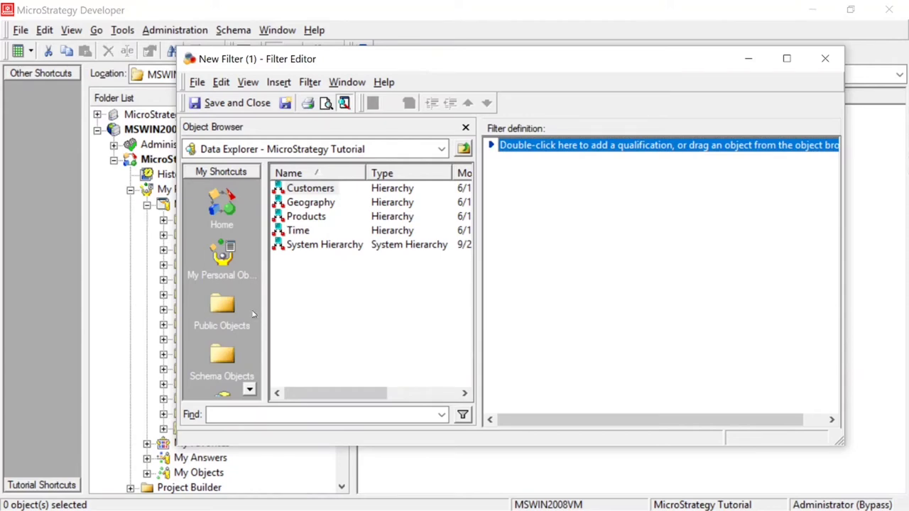
double_click(304, 214)
double_click(390, 232)
drag(313, 211, 639, 168)
- Make Category a required element prompt with minimum and maximum answers of 1
click(801, 348)
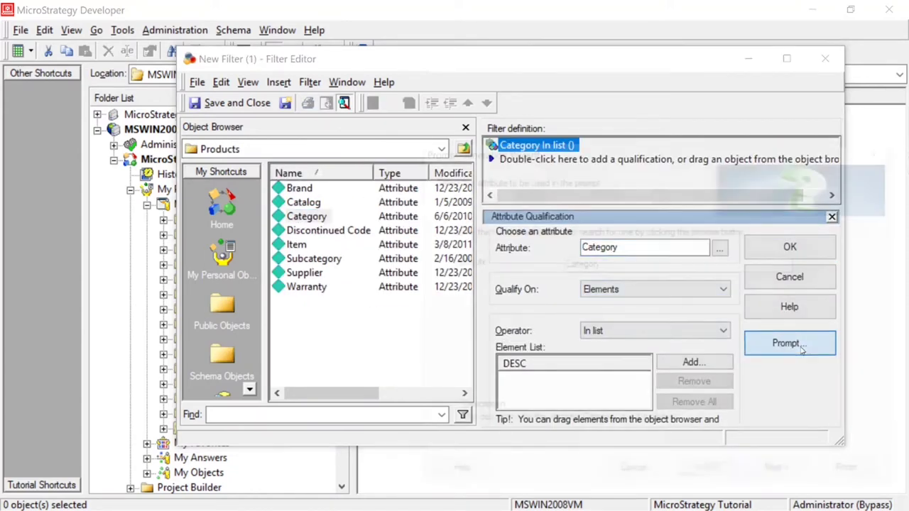
drag(782, 154, 680, 99)
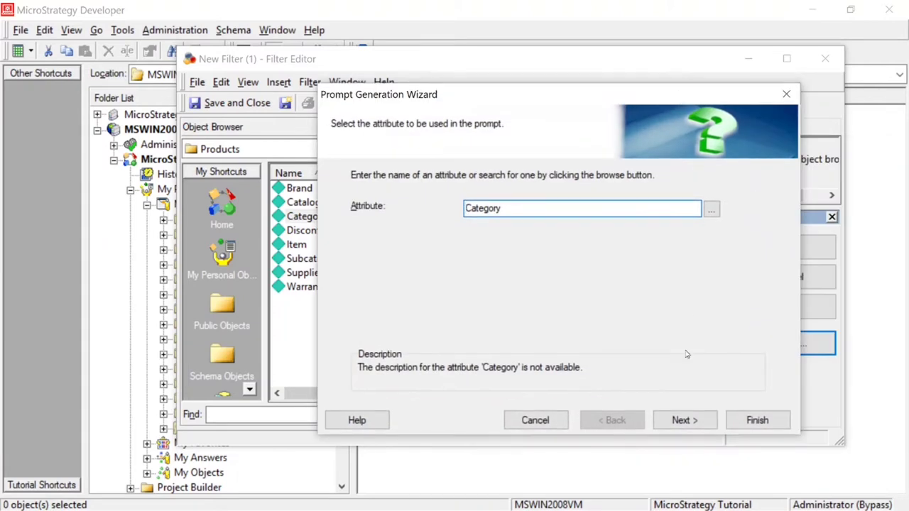
click(685, 421)
click(683, 421)
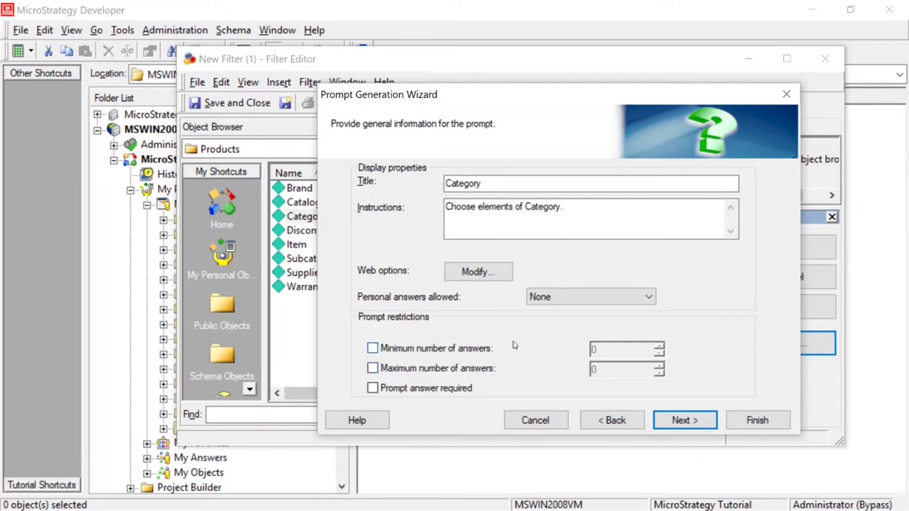
click(453, 348)
click(430, 370)
click(428, 390)
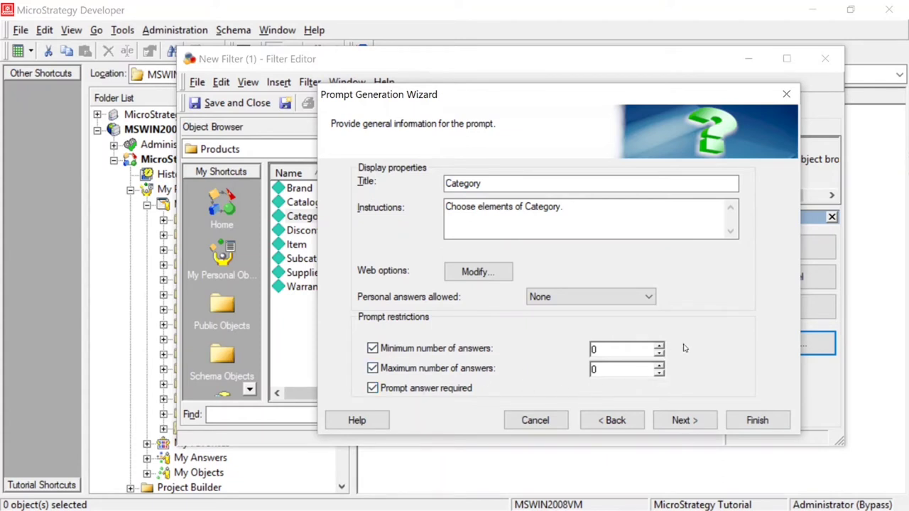
click(659, 345)
click(660, 366)
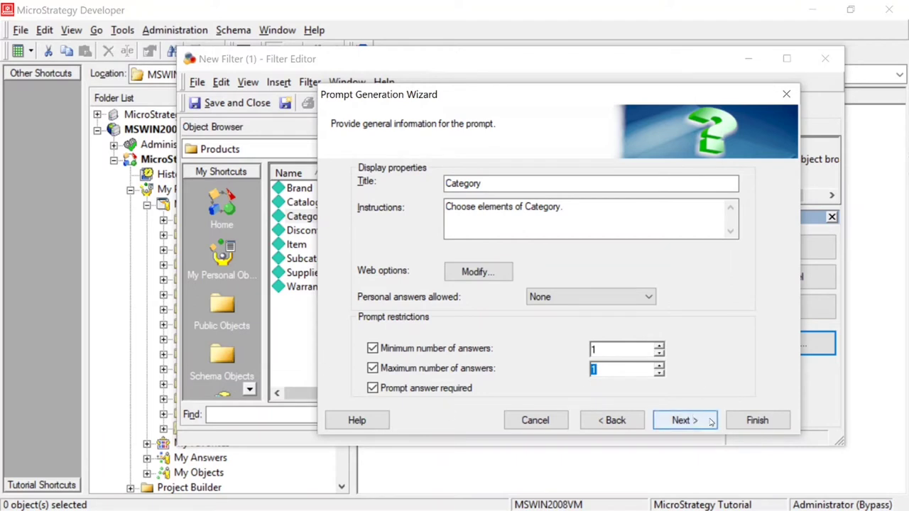
click(771, 422)
click(790, 247)
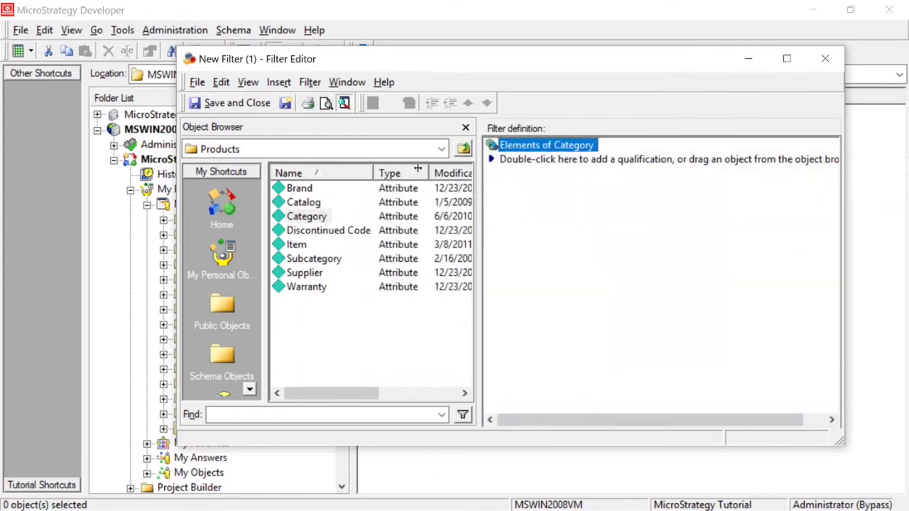
- Save the prompted filter as 'Chosen Category'
key(ctrl+s)
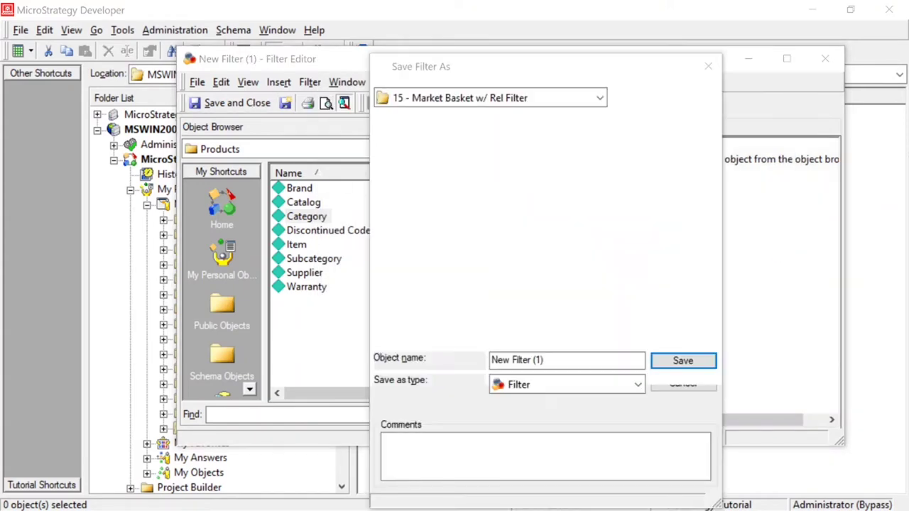
click(559, 364)
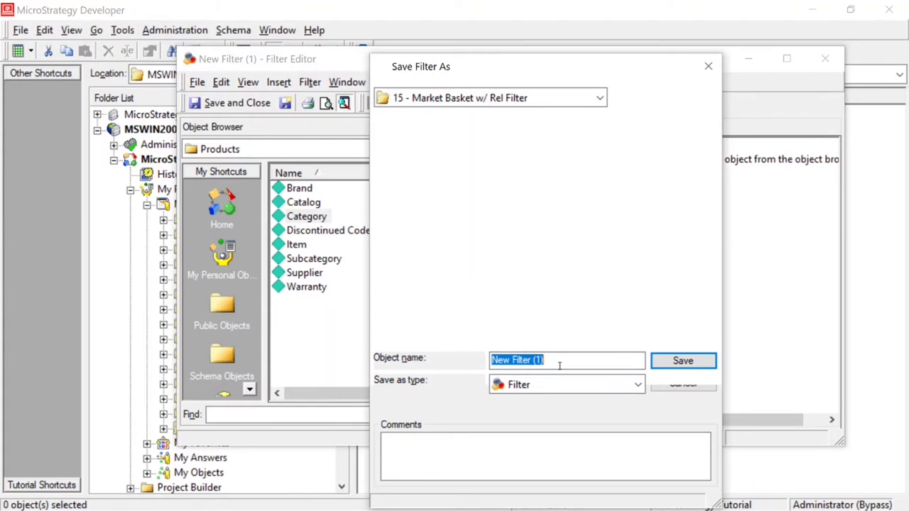
text(Chosen )
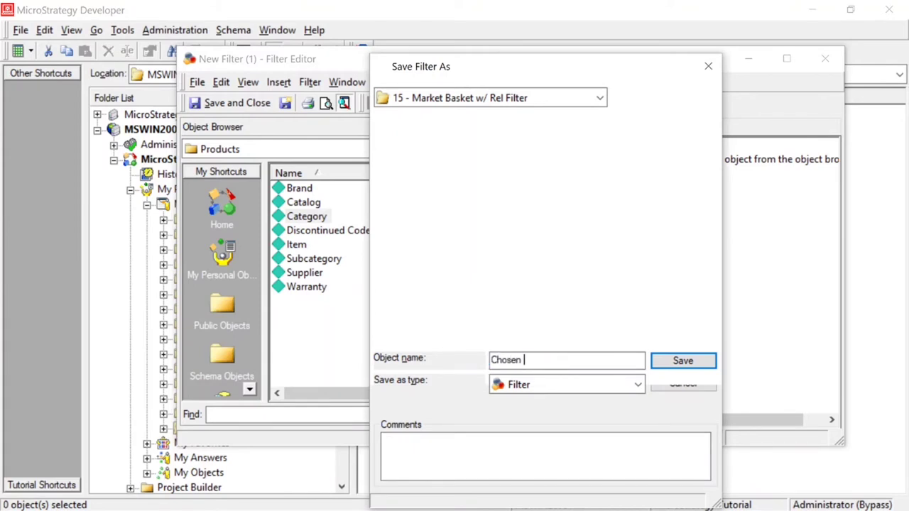
text(Category)
key(Return)
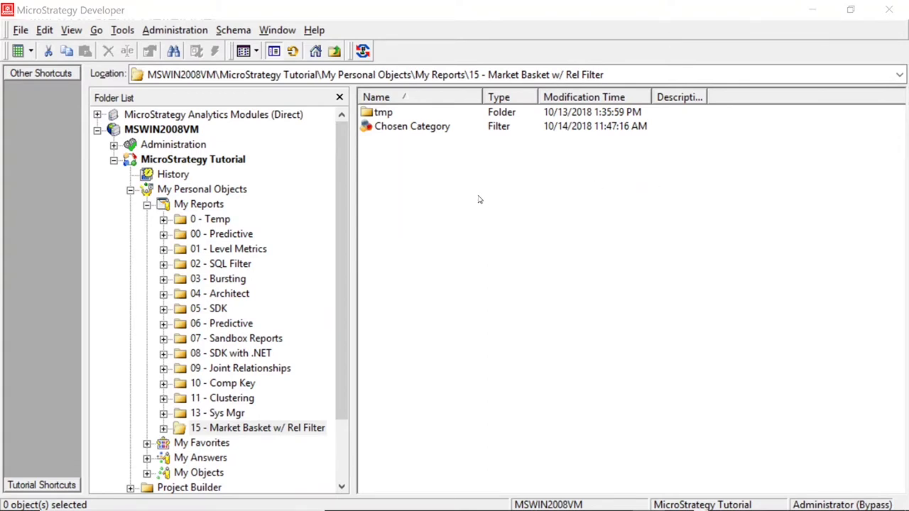
- Start another new empty filter and choose a set qualification for it
click(416, 167)
right_click(416, 167)
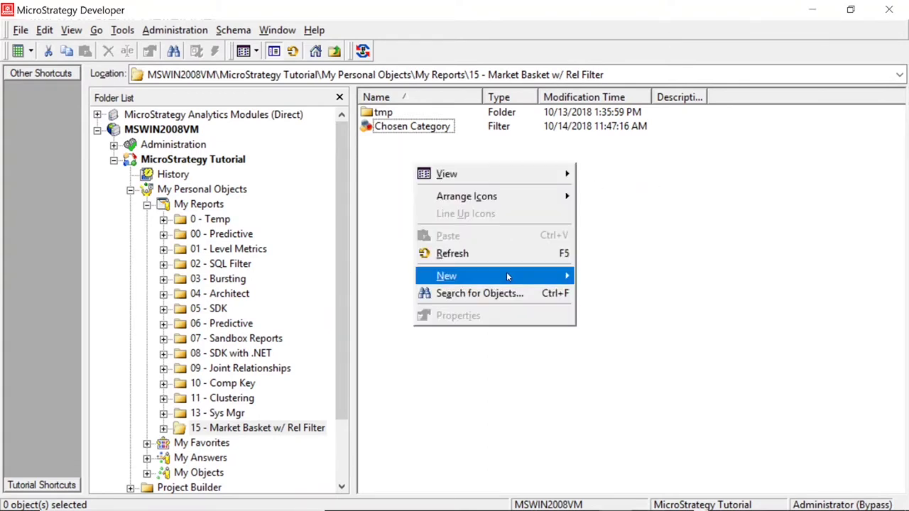
mouse_move(506, 272)
click(631, 423)
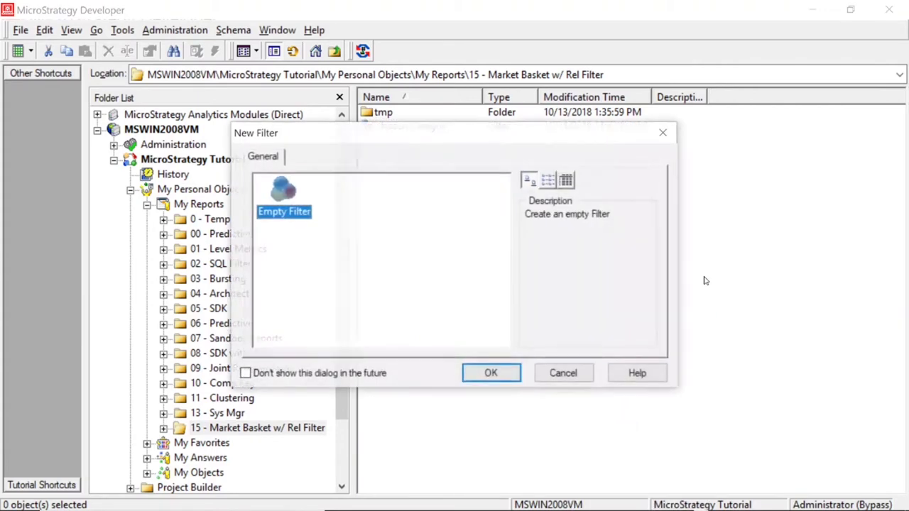
click(544, 317)
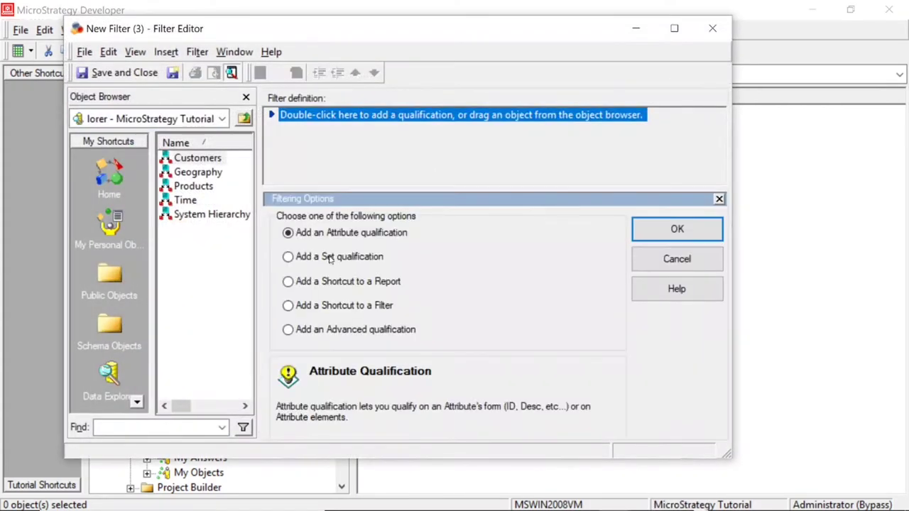
click(288, 257)
- Add a set qualification to New Filter (3) with type Relationship
click(669, 229)
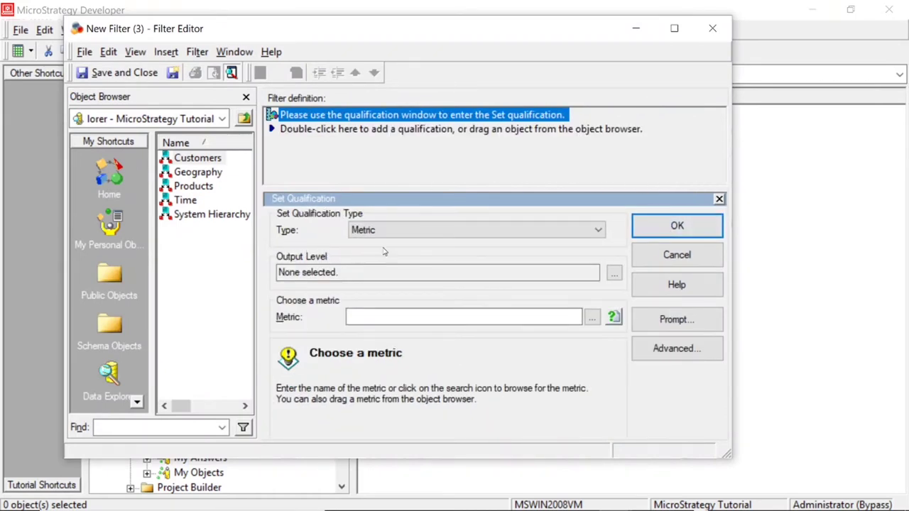
click(451, 232)
click(395, 257)
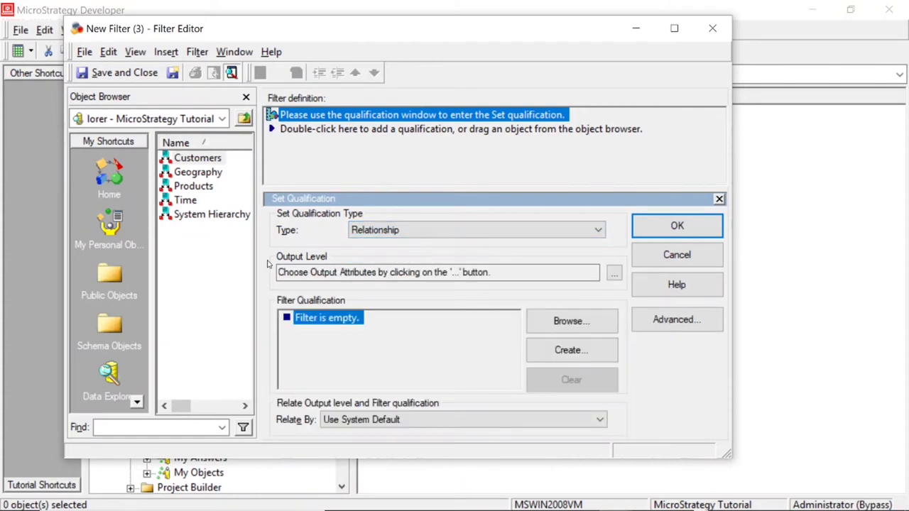
- Set the relationship output level to the Order attribute from the Customers folder
click(615, 273)
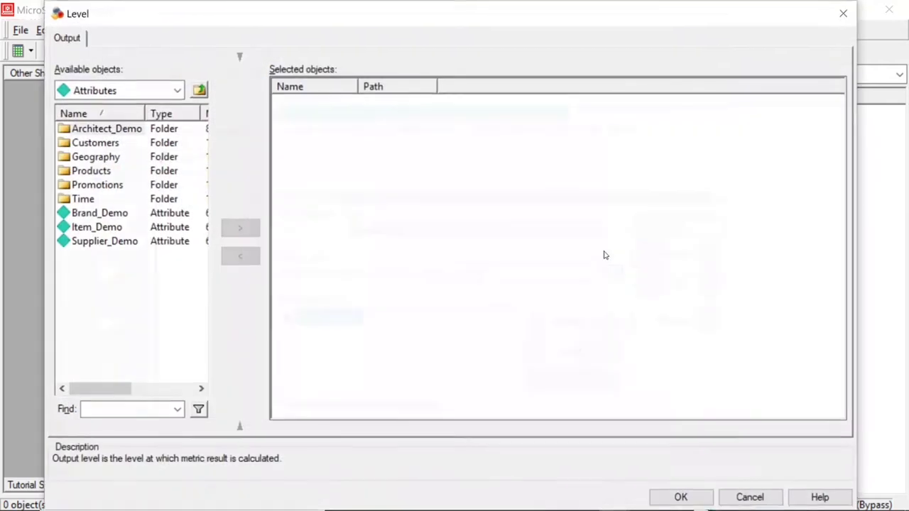
double_click(101, 144)
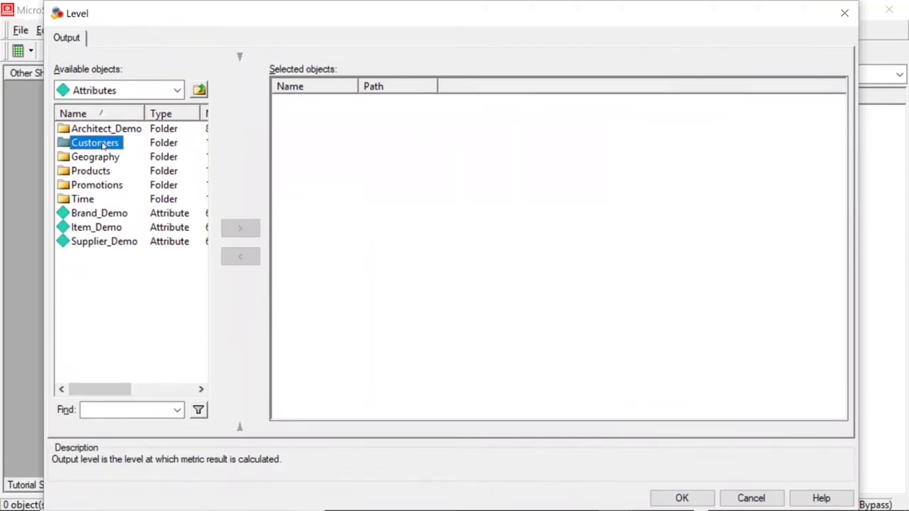
scroll(143, 248, down, 4)
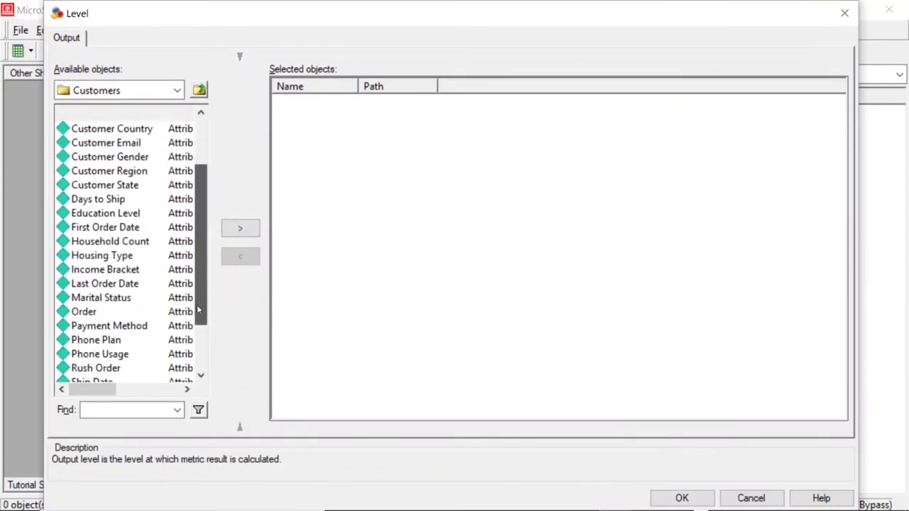
double_click(171, 258)
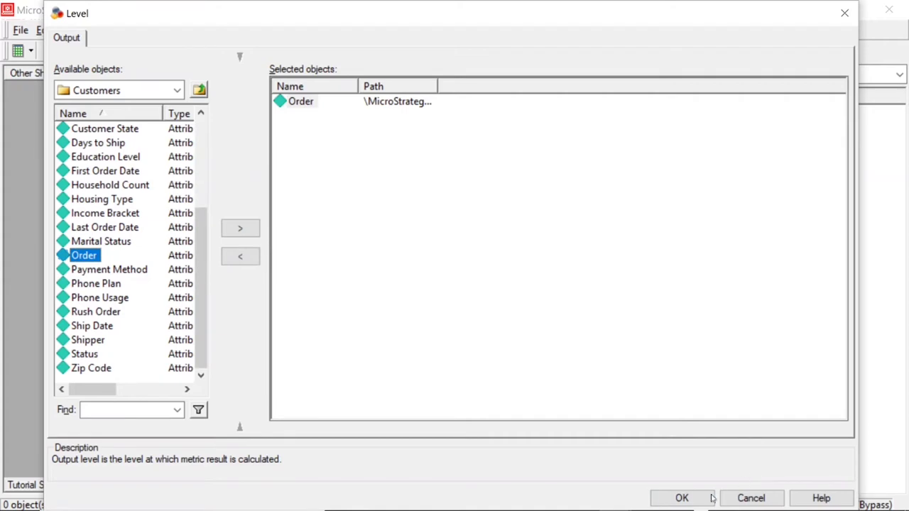
click(683, 498)
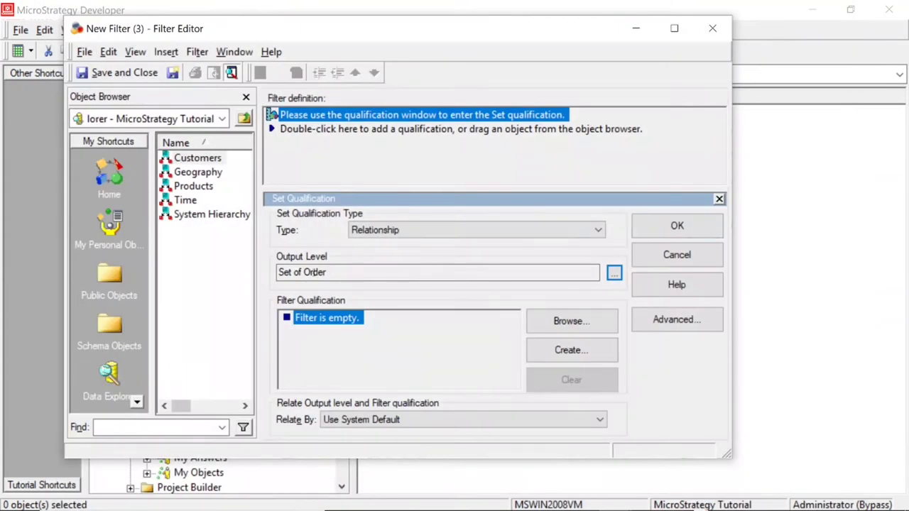
- Use the Chosen Category filter from My Reports > 15 - Market Basket w/ Rel Filter
click(554, 321)
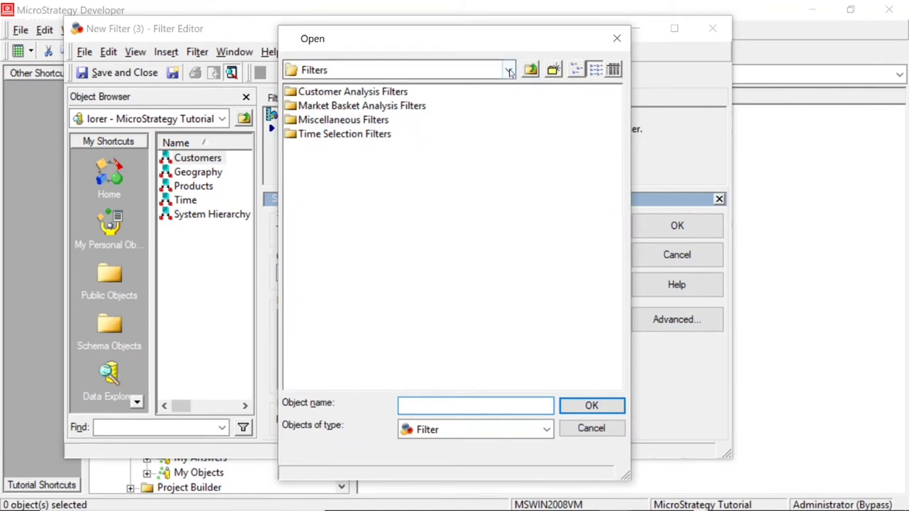
click(508, 70)
click(355, 103)
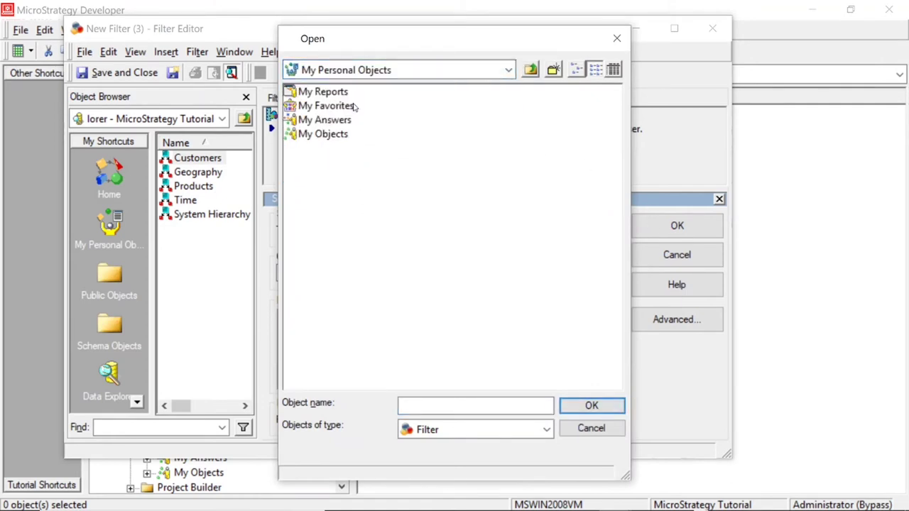
double_click(328, 91)
double_click(363, 290)
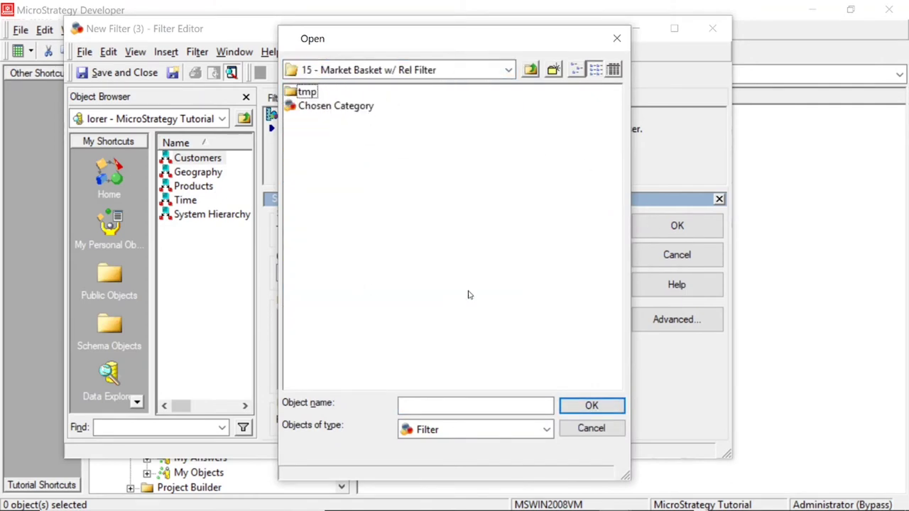
double_click(348, 108)
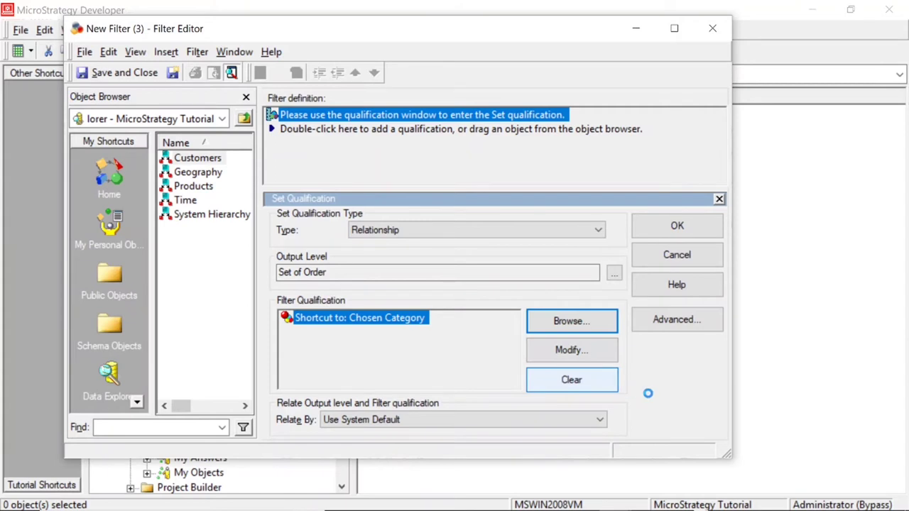
- Relate the sets through the ORDER_DETAIL table
click(593, 420)
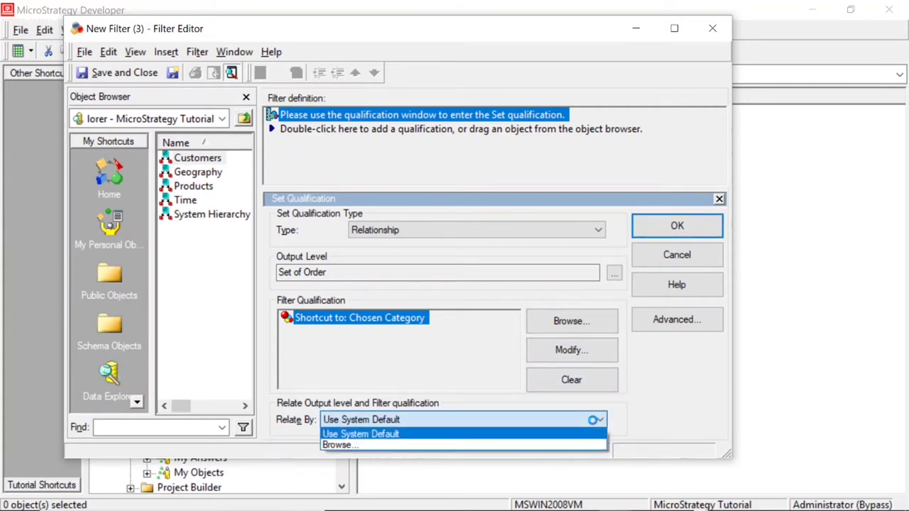
click(526, 442)
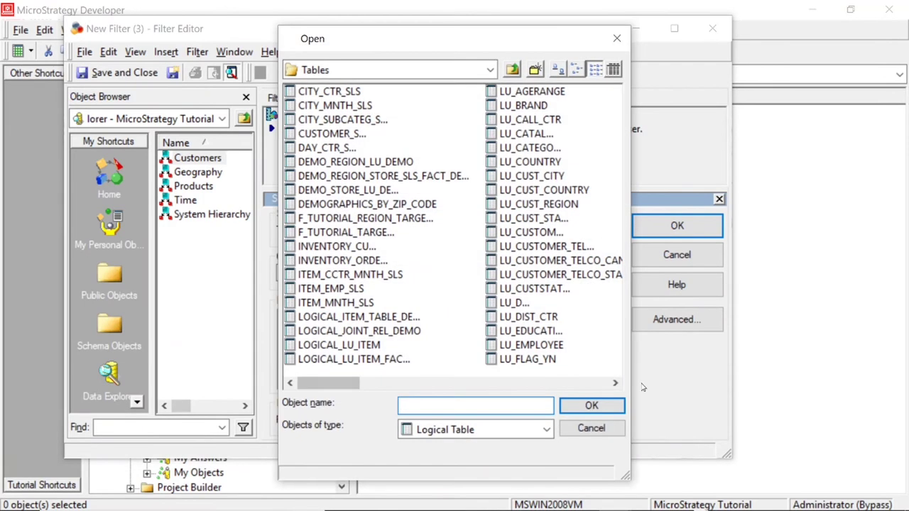
drag(336, 385, 502, 386)
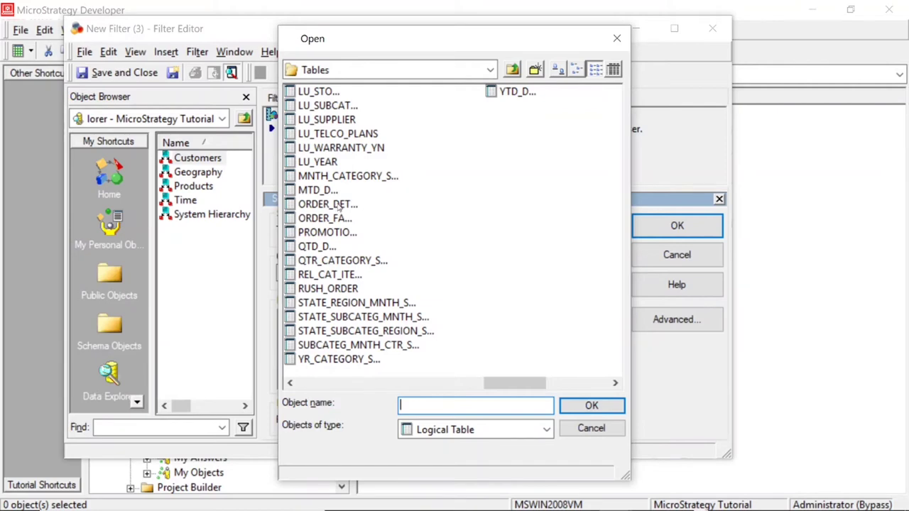
double_click(341, 206)
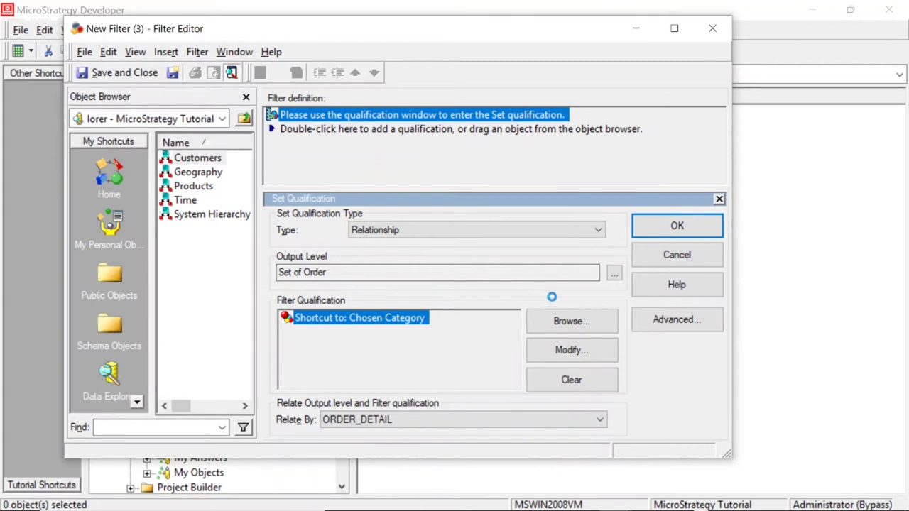
click(700, 324)
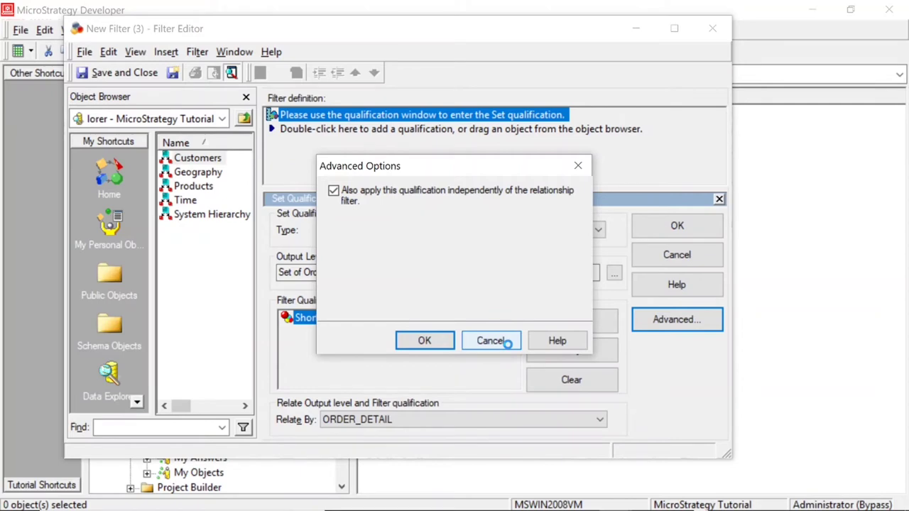
click(492, 341)
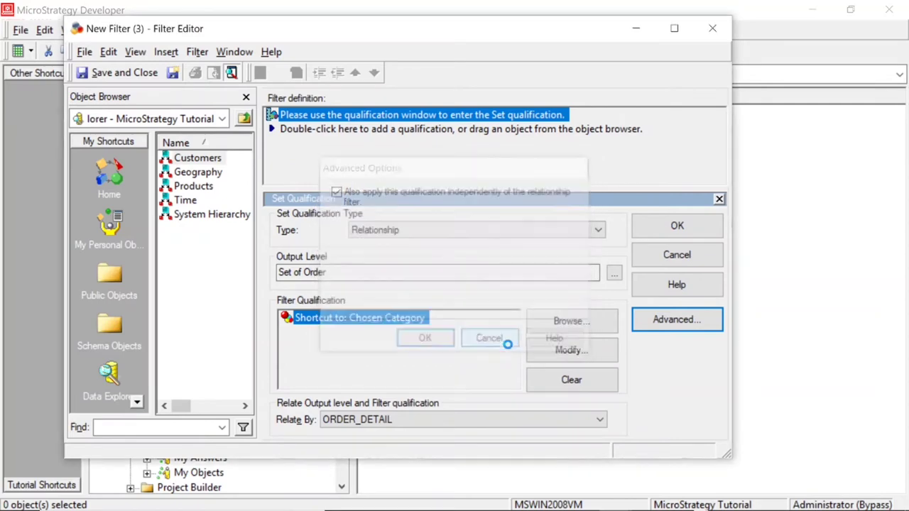
- Save and close the relationship filter under the name 'Related Categories'
click(129, 74)
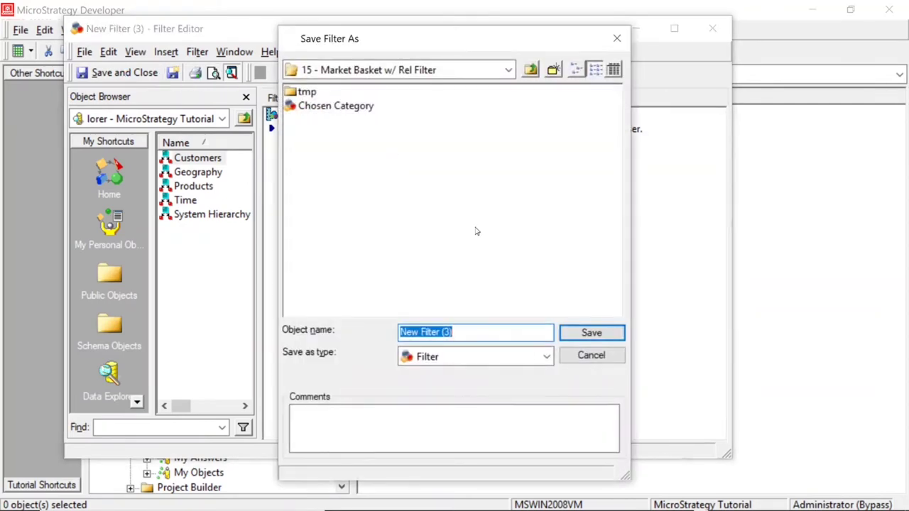
text(Rel)
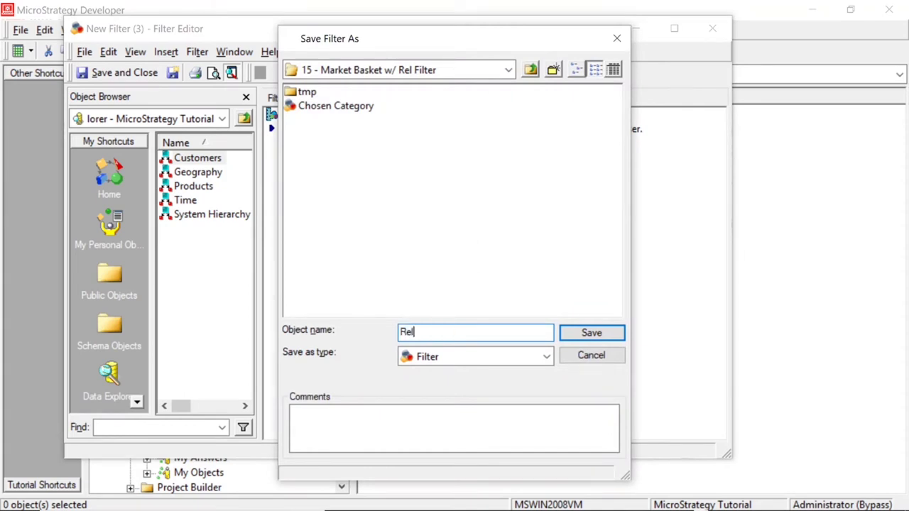
text(ated Categ)
key(BackSpace)
key(BackSpace)
text(gories)
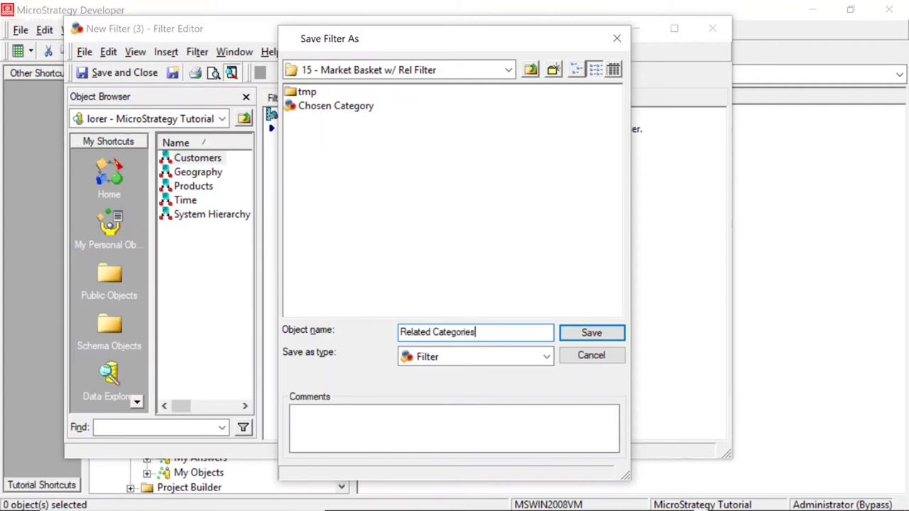
key(Return)
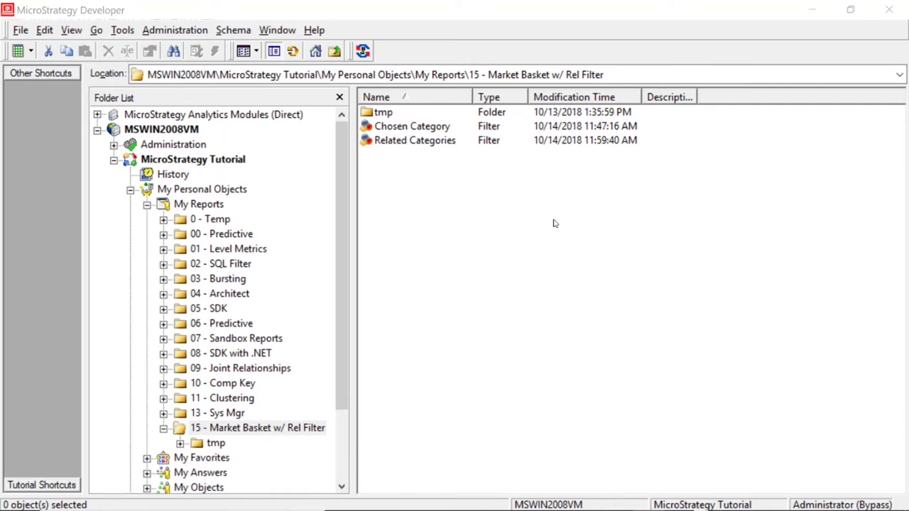
- Create a new metric in the Market Basket folder, choosing the Empty Metric template
right_click(374, 200)
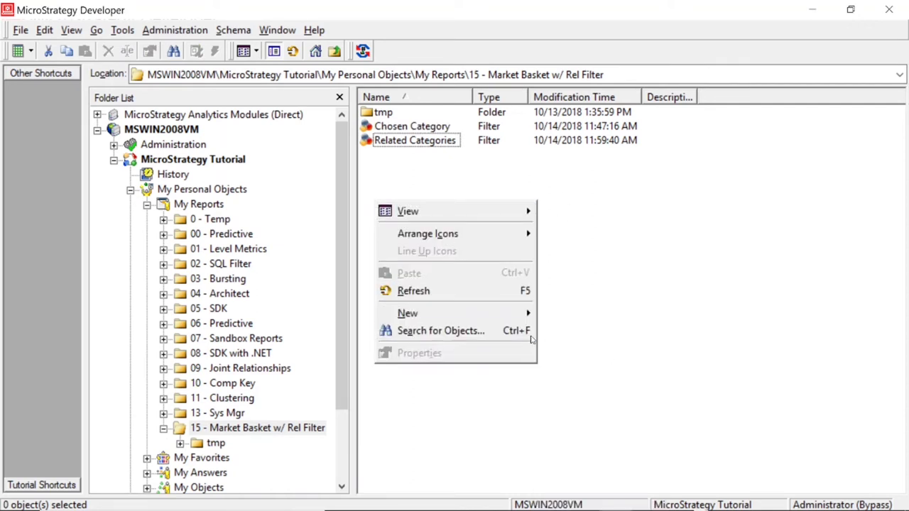
mouse_move(522, 313)
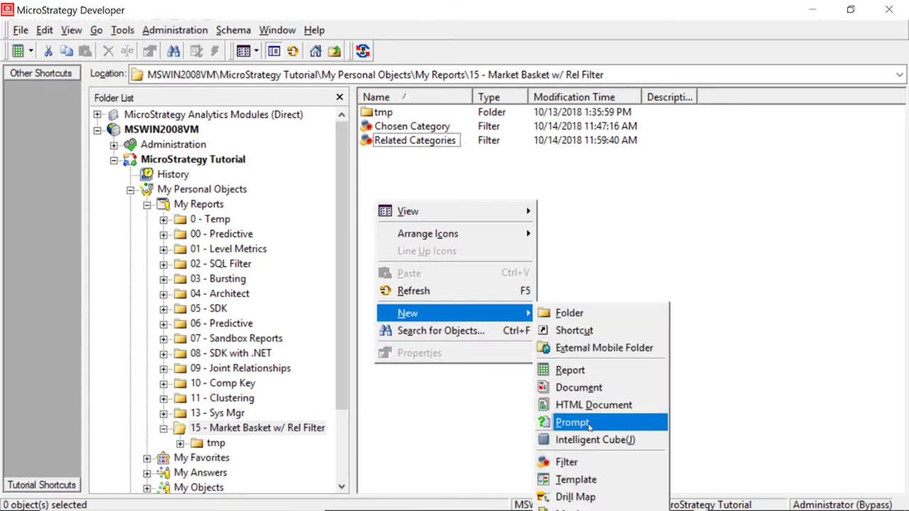
click(781, 280)
right_click(402, 170)
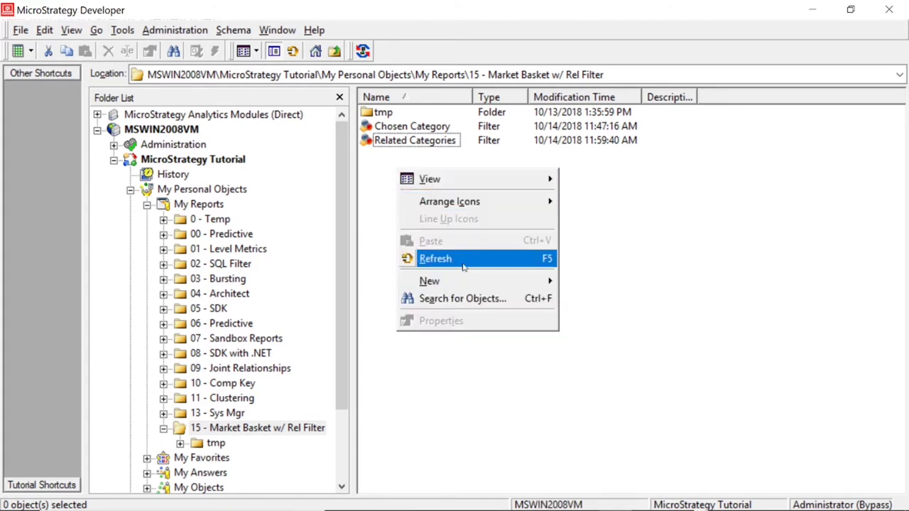
mouse_move(541, 281)
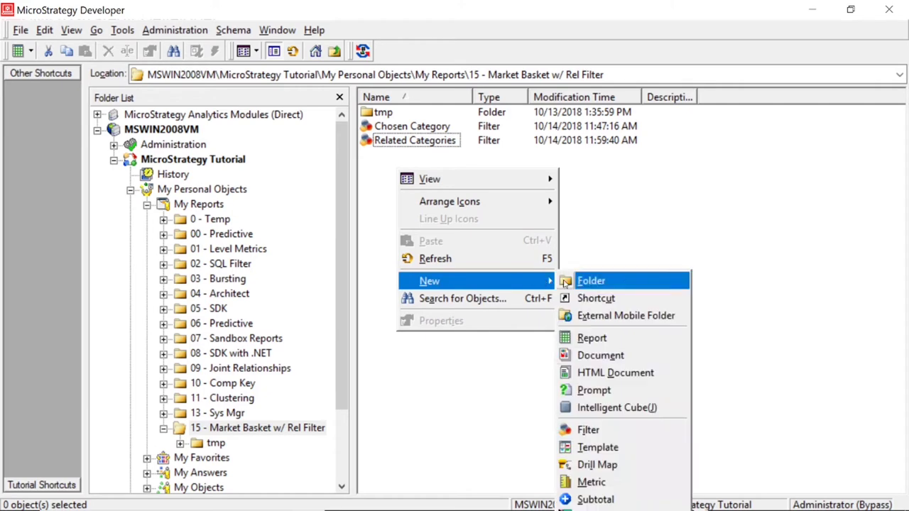
click(591, 483)
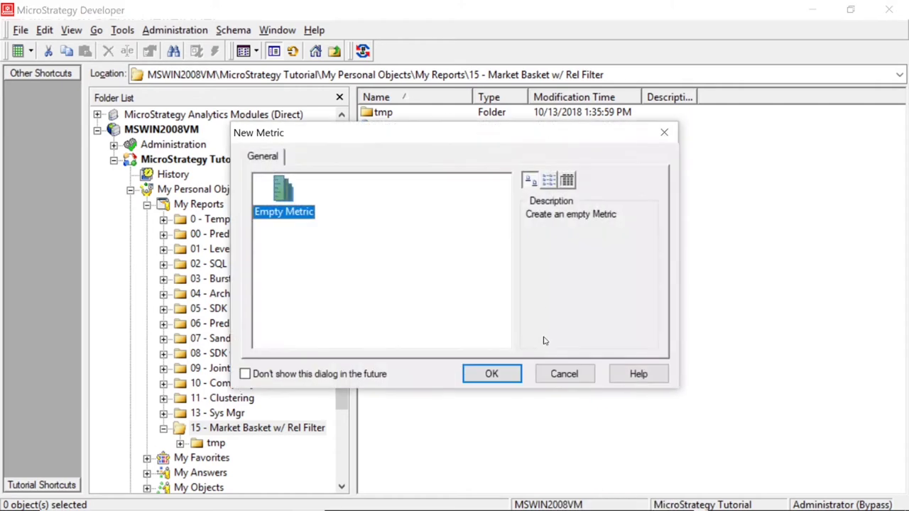
click(490, 374)
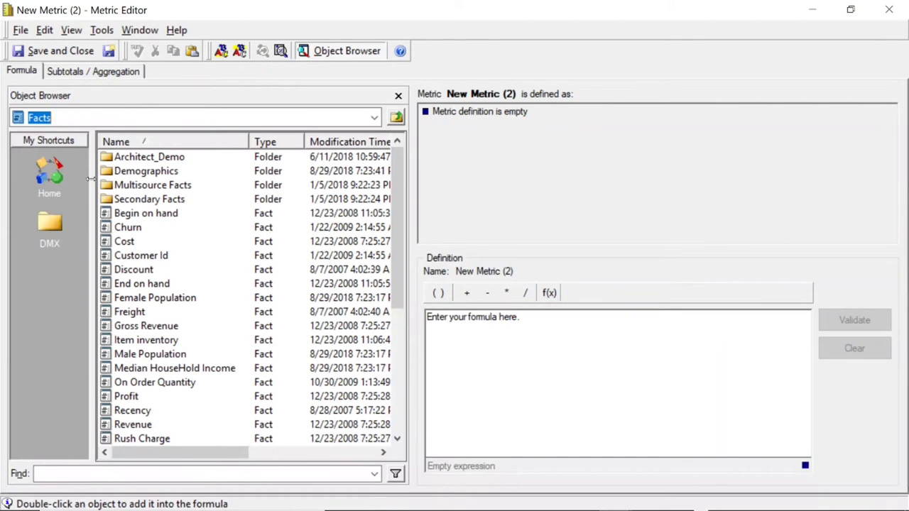
- Build the formula Count(Order) using Order from the Customers attributes folder
click(374, 118)
click(63, 225)
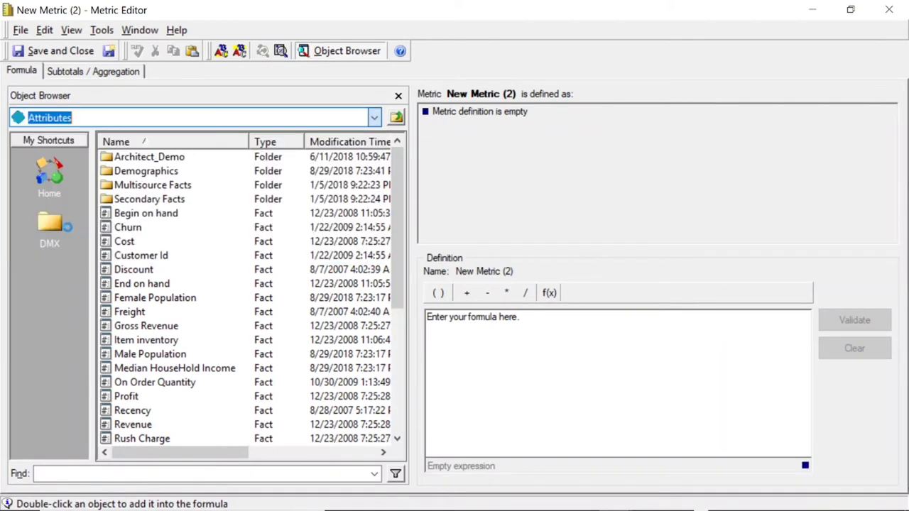
click(139, 170)
double_click(139, 171)
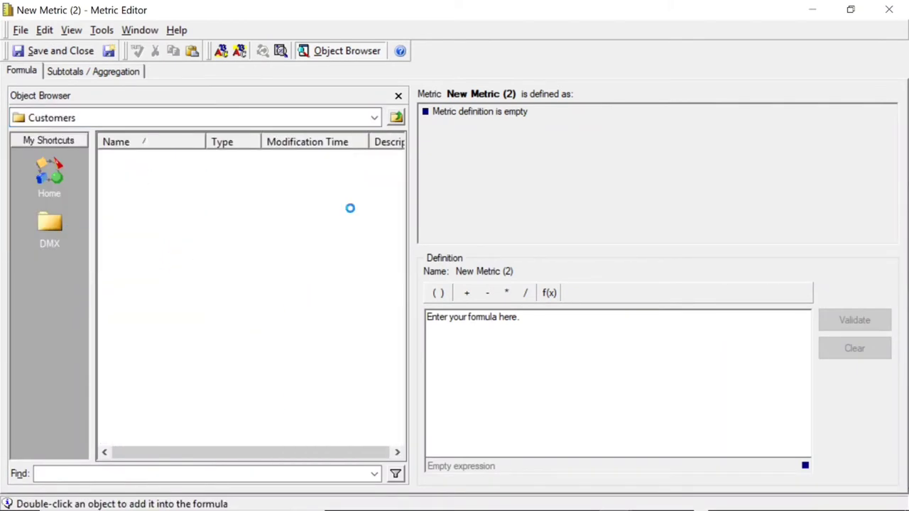
drag(128, 425, 501, 384)
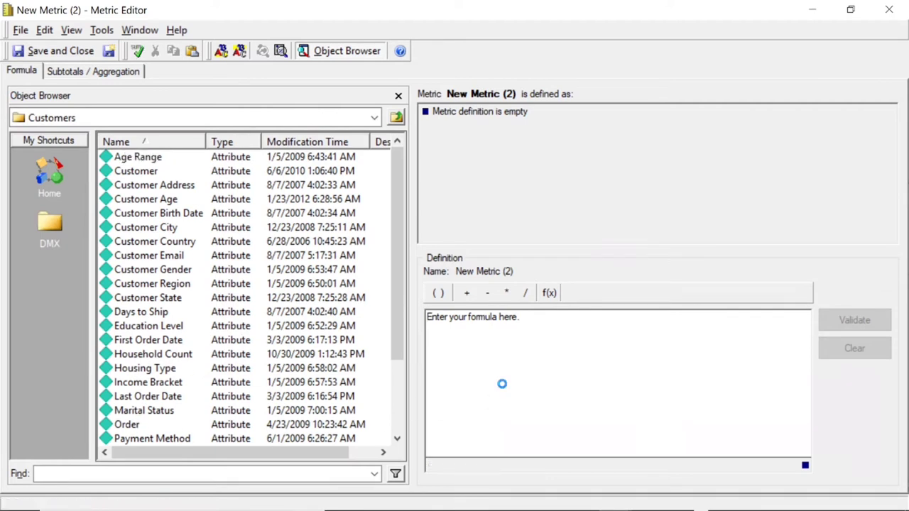
- Open the Count function's parameters and begin editing the Distinct value
double_click(439, 317)
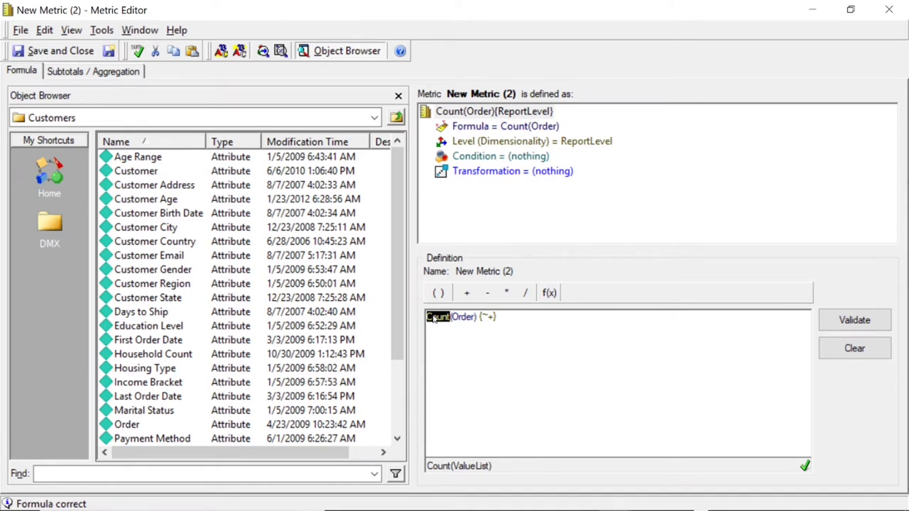
right_click(434, 319)
click(500, 419)
click(341, 163)
click(419, 159)
click(419, 159)
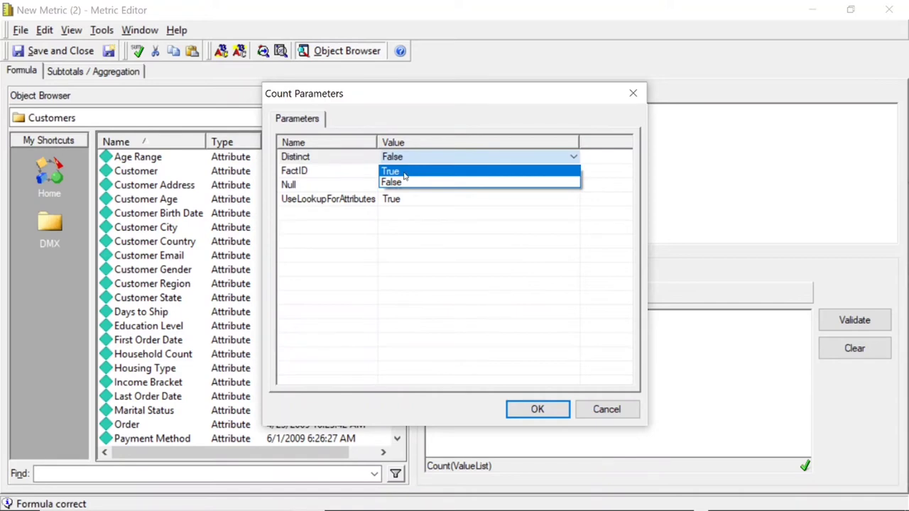
- Set Count's Distinct parameter to True and FactID to Units Sold, then review the Level settings
click(405, 173)
click(350, 175)
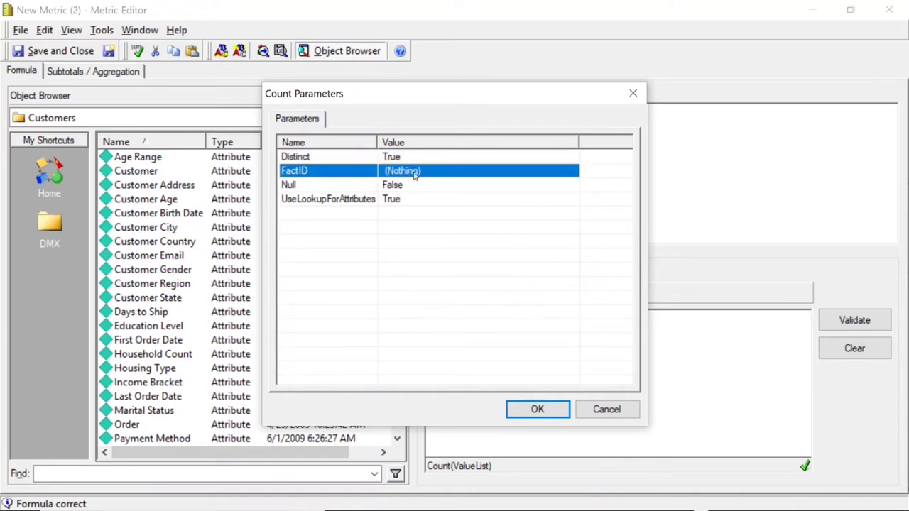
click(417, 172)
click(567, 172)
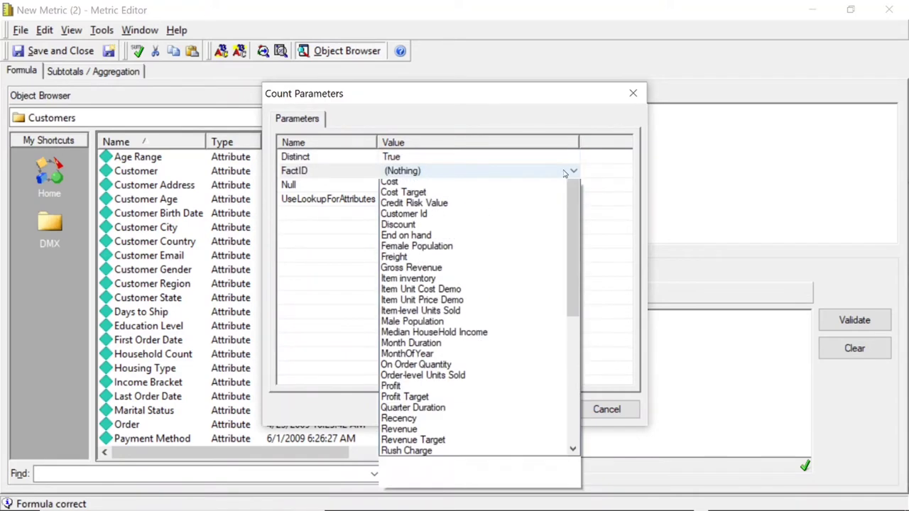
drag(578, 210, 578, 346)
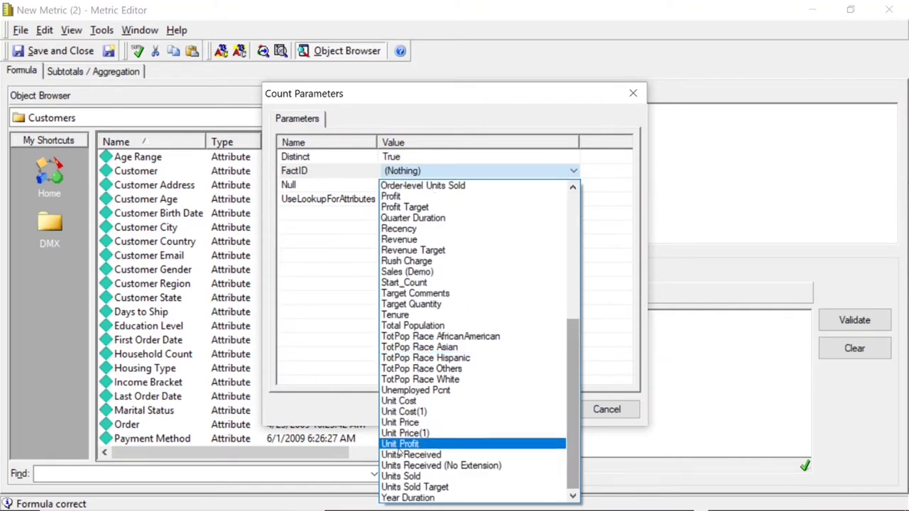
click(415, 475)
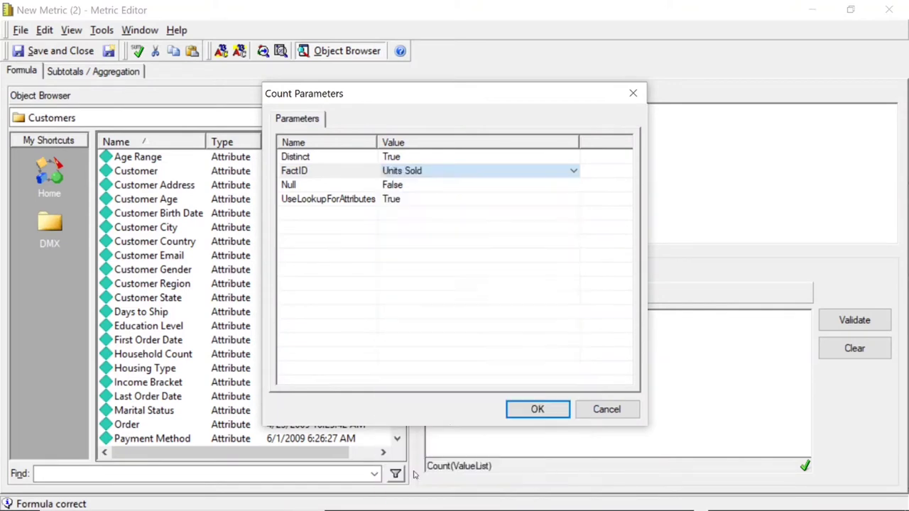
click(545, 408)
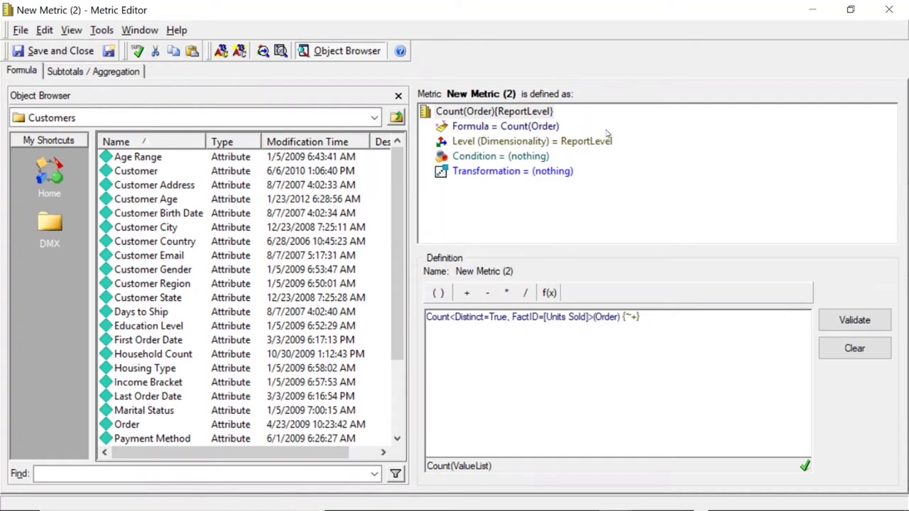
click(516, 142)
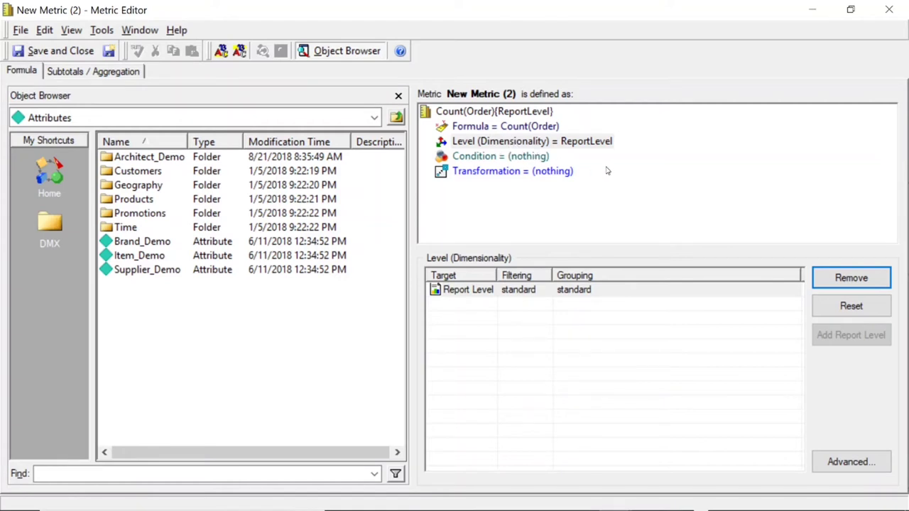
- Set the Chosen Category filter from 15 - Market Basket w/ Rel Filter as the metric's condition
click(483, 156)
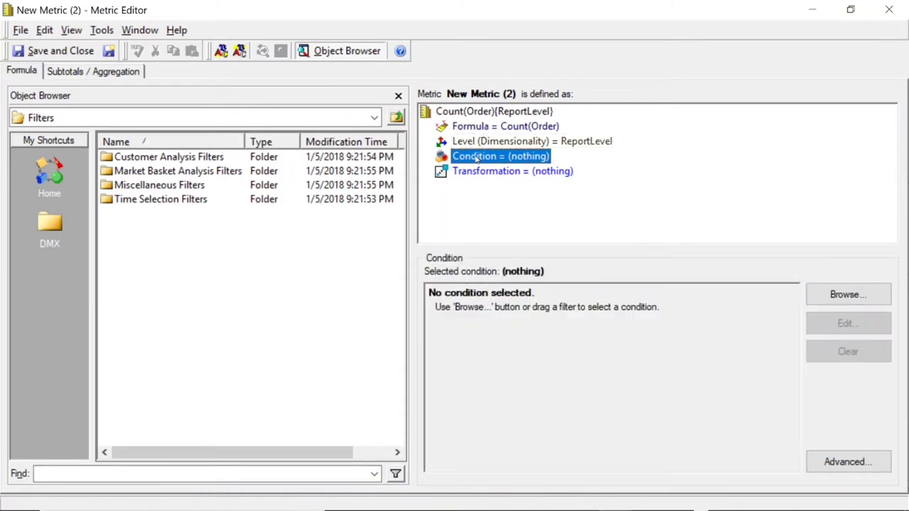
click(846, 293)
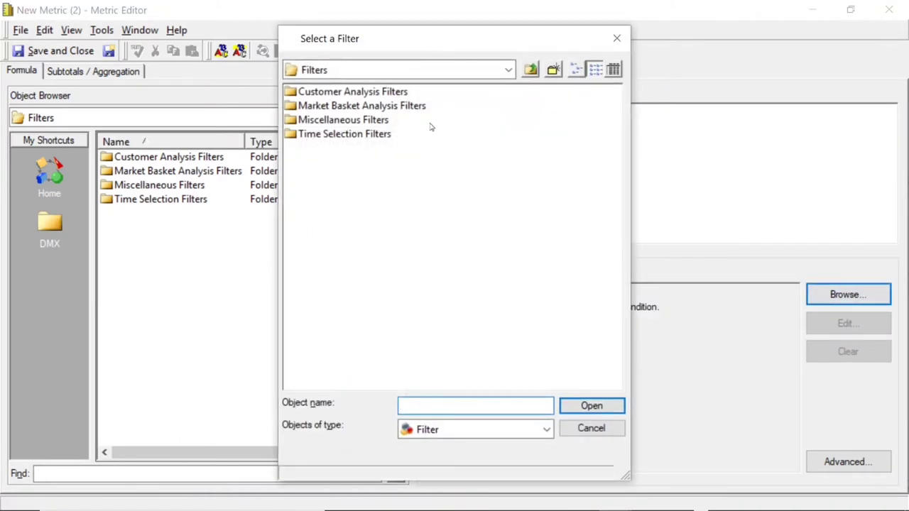
click(508, 70)
click(353, 103)
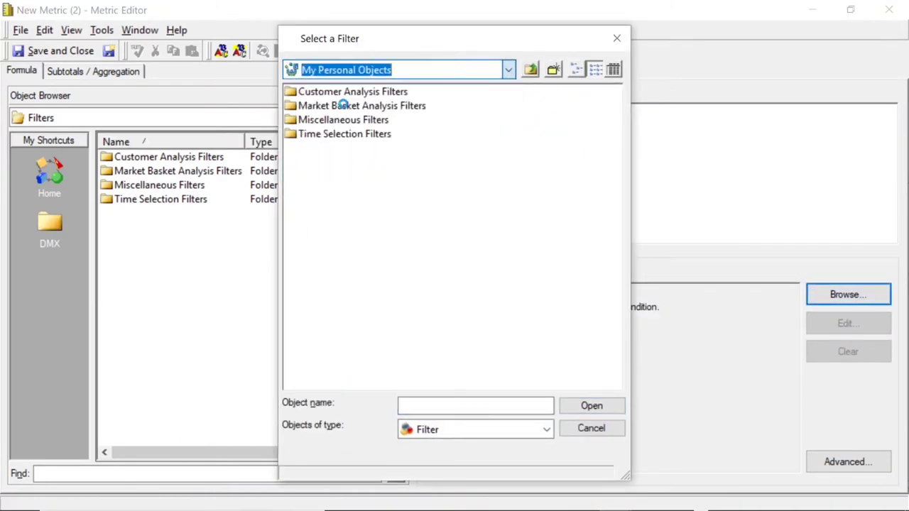
double_click(334, 91)
double_click(346, 290)
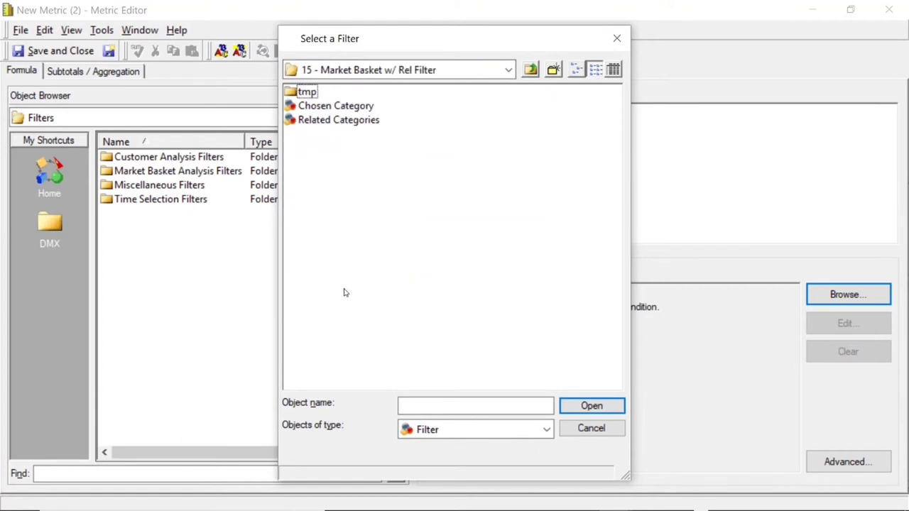
double_click(339, 106)
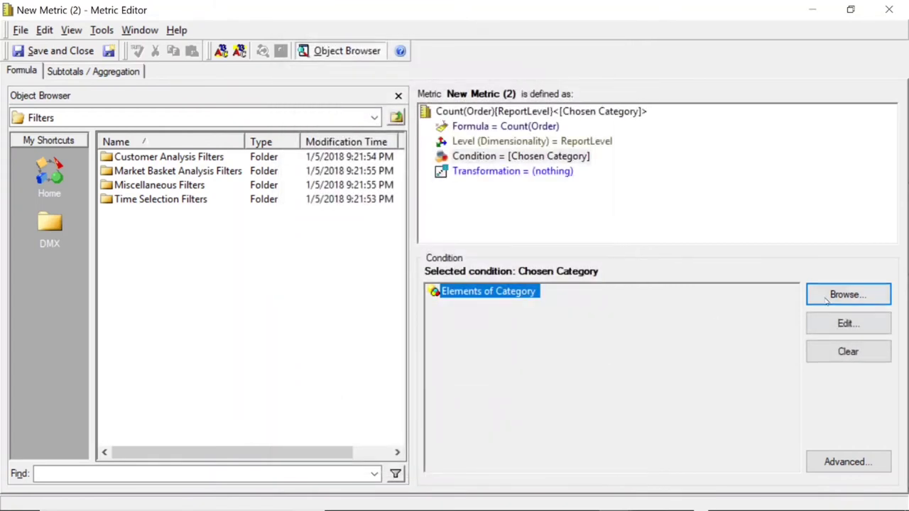
click(516, 143)
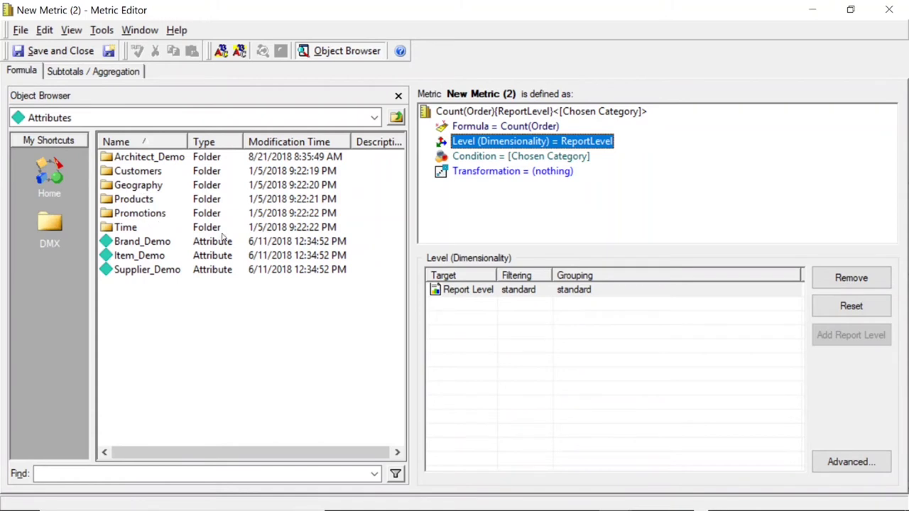
- Add Products > Category as a metric level with grouping None, then save and close the metric
double_click(128, 200)
drag(135, 183, 471, 352)
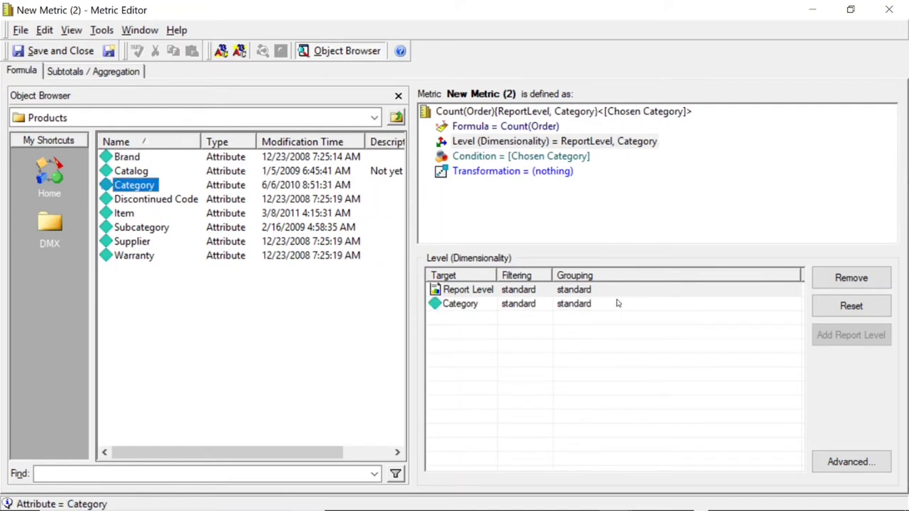
click(583, 308)
click(642, 307)
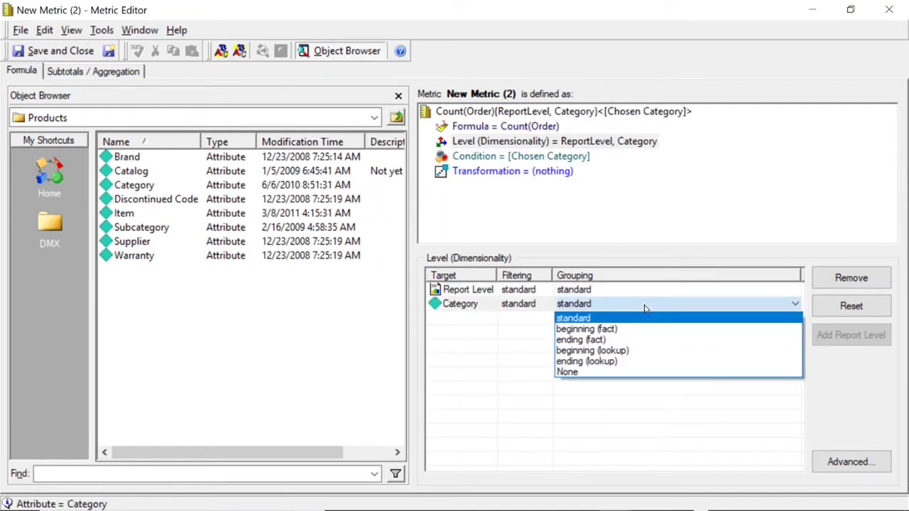
click(571, 372)
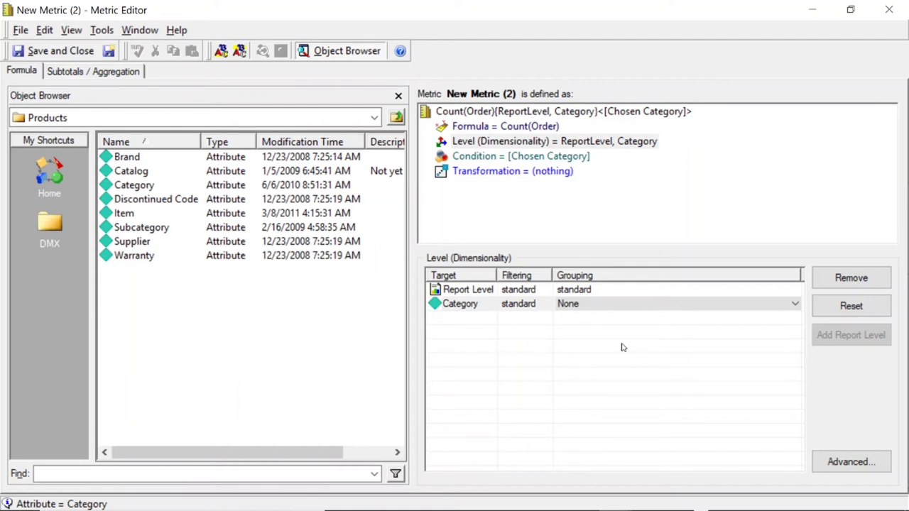
click(557, 362)
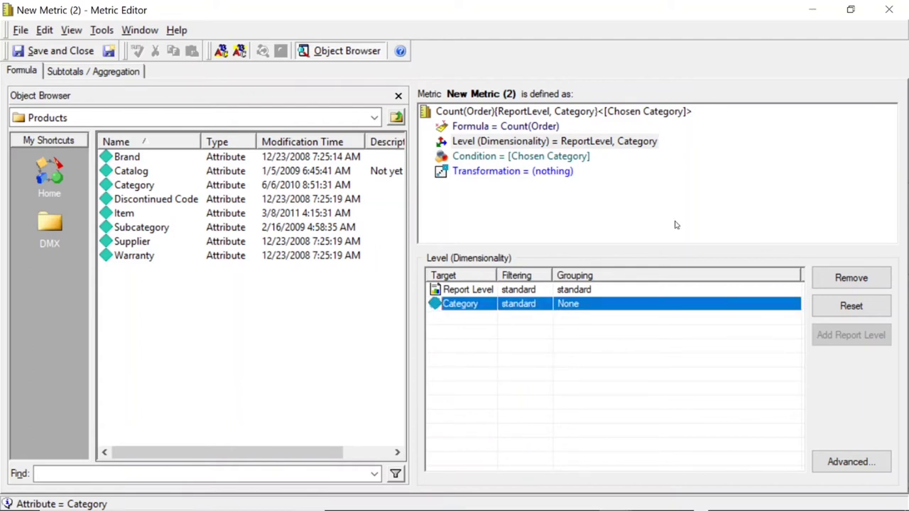
click(60, 50)
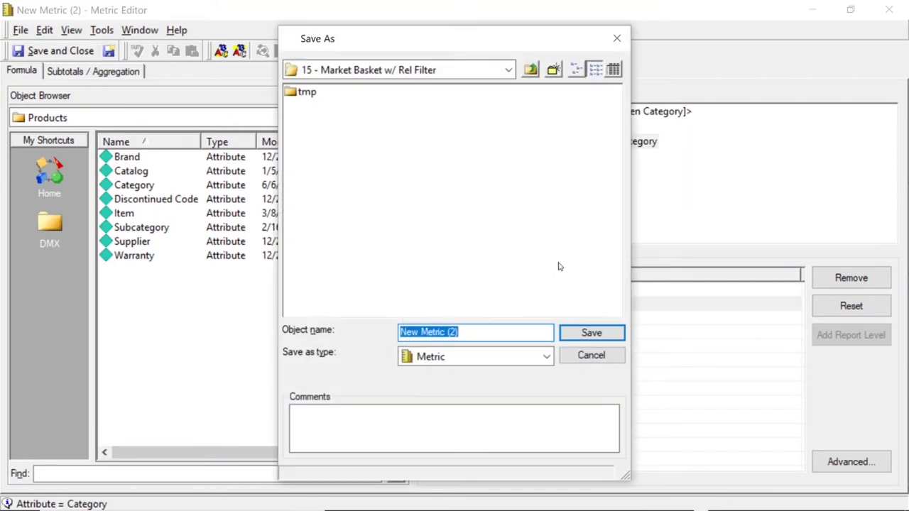
- Save the metric under the name 'Count of Total Orders for Category'
text(Count o)
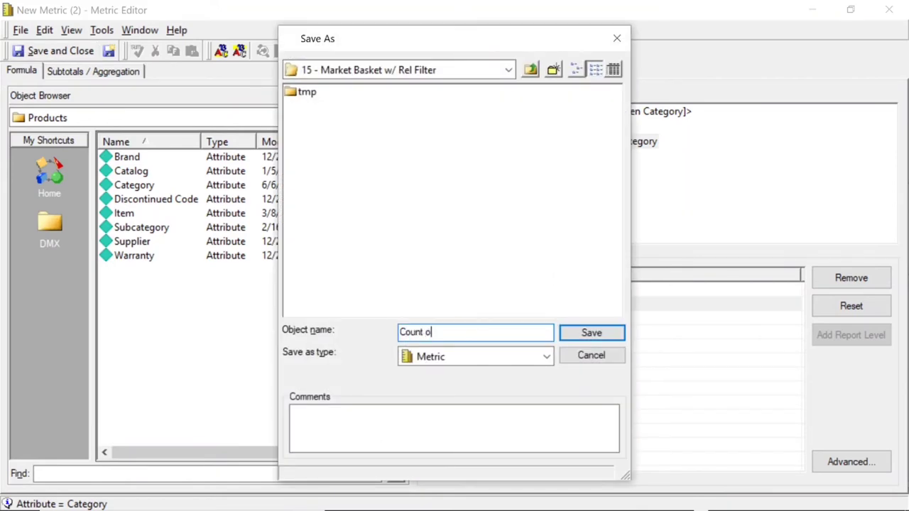
text(f Total Orders for Ca)
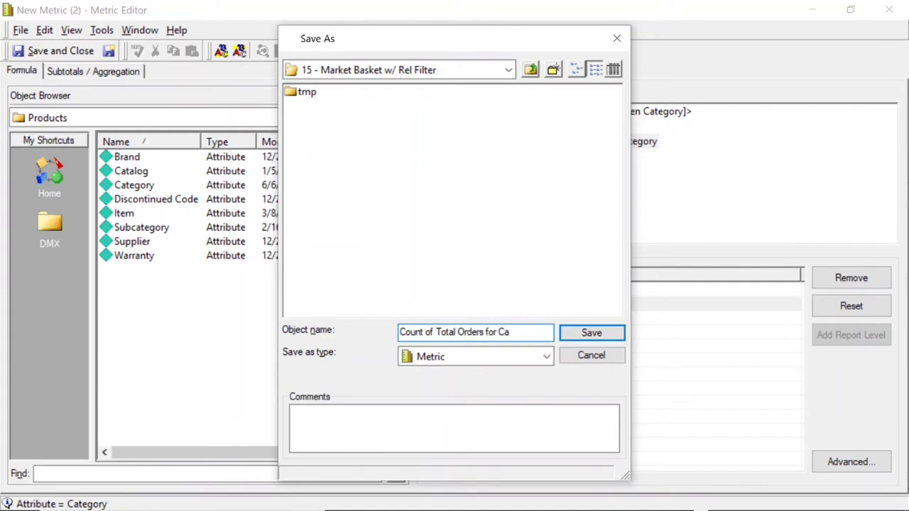
text(tegory)
key(Return)
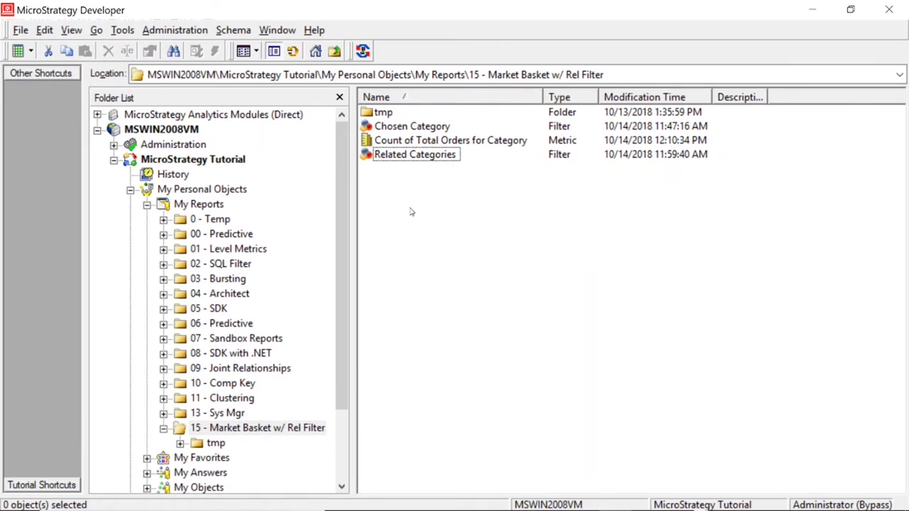
- Create a new empty metric that counts the Customers > Order attribute
right_click(413, 178)
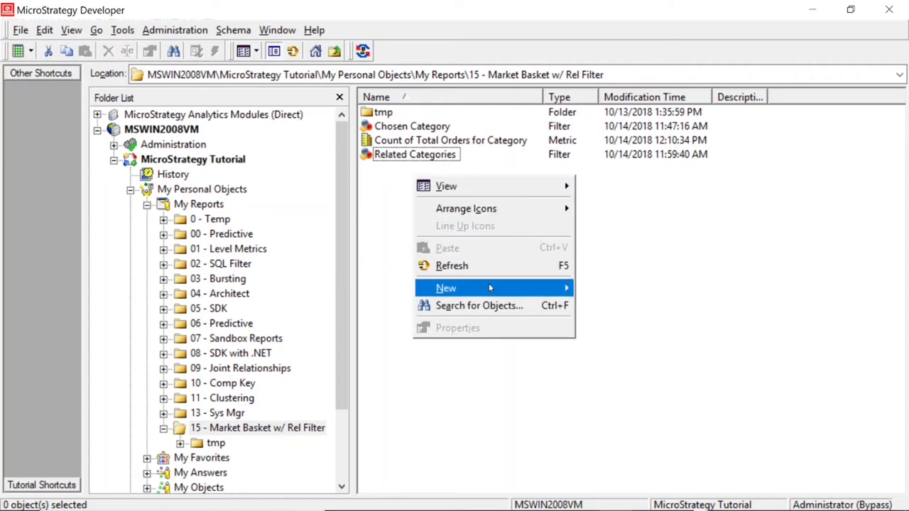
mouse_move(490, 287)
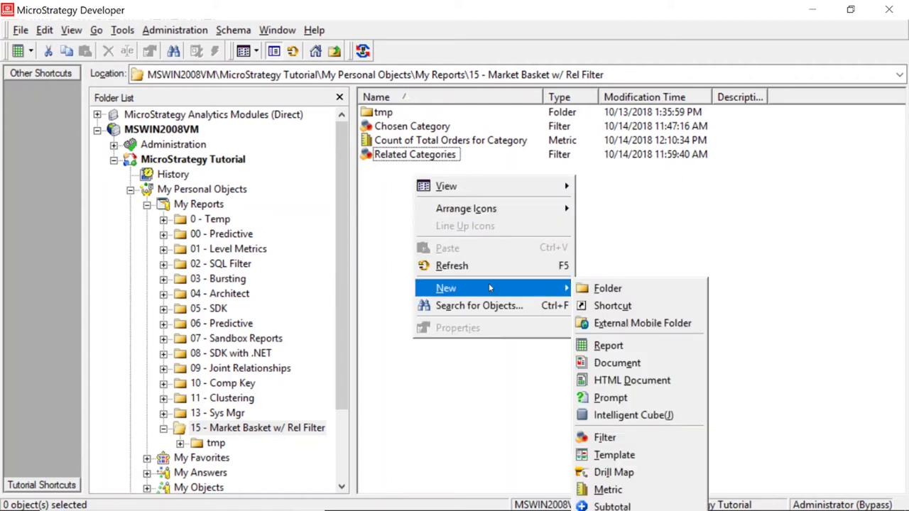
click(609, 490)
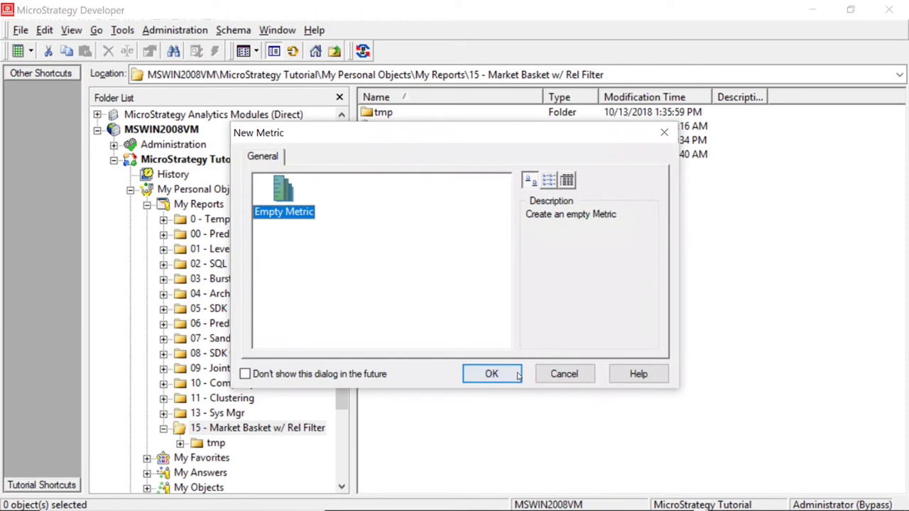
click(491, 374)
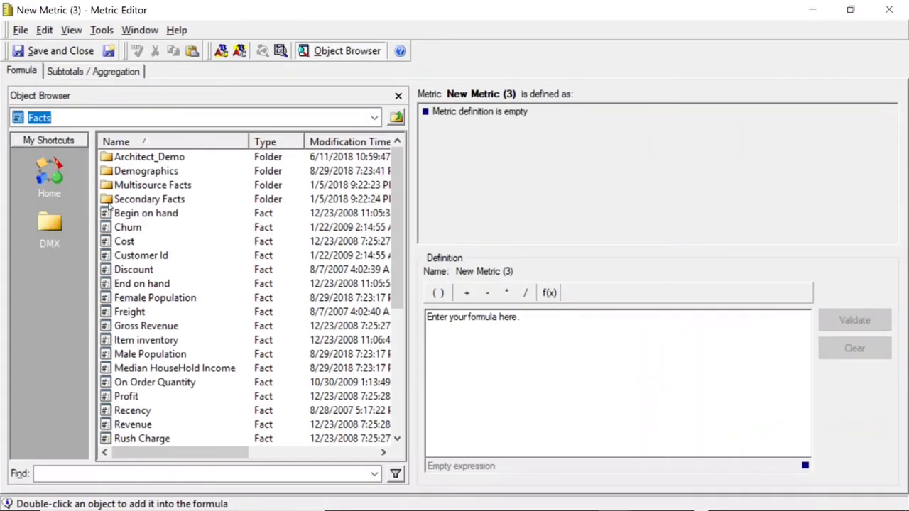
click(372, 117)
click(58, 225)
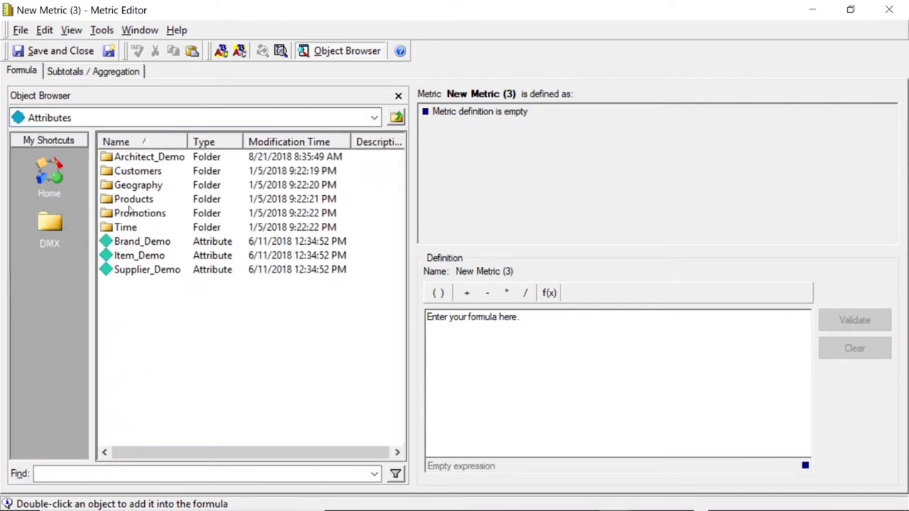
double_click(135, 177)
double_click(128, 424)
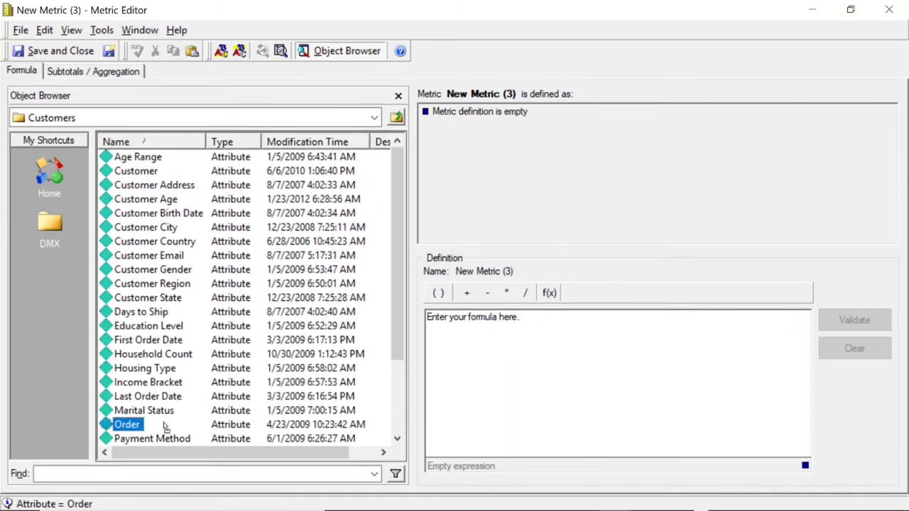
- Set the Count parameters to Distinct=True and FactID=Units Sold
right_click(428, 317)
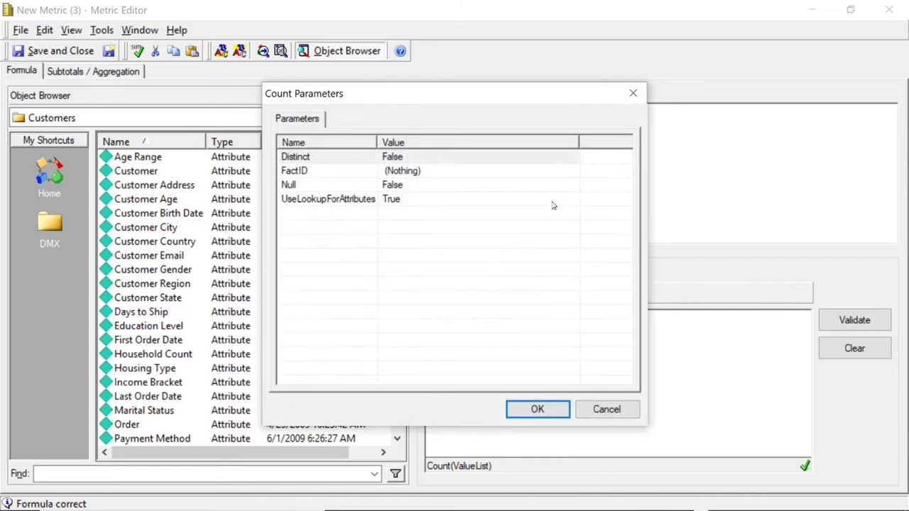
click(398, 142)
click(371, 142)
click(426, 158)
click(429, 162)
click(427, 170)
click(426, 171)
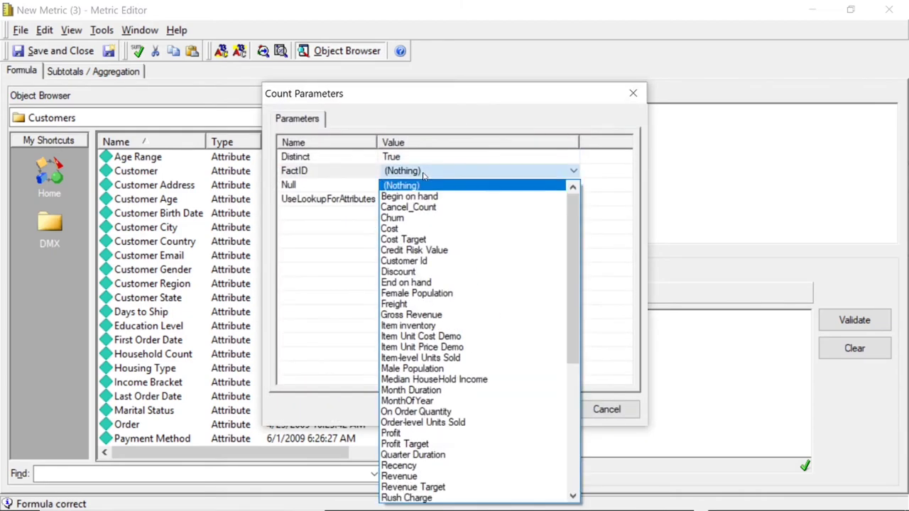
drag(571, 282, 513, 450)
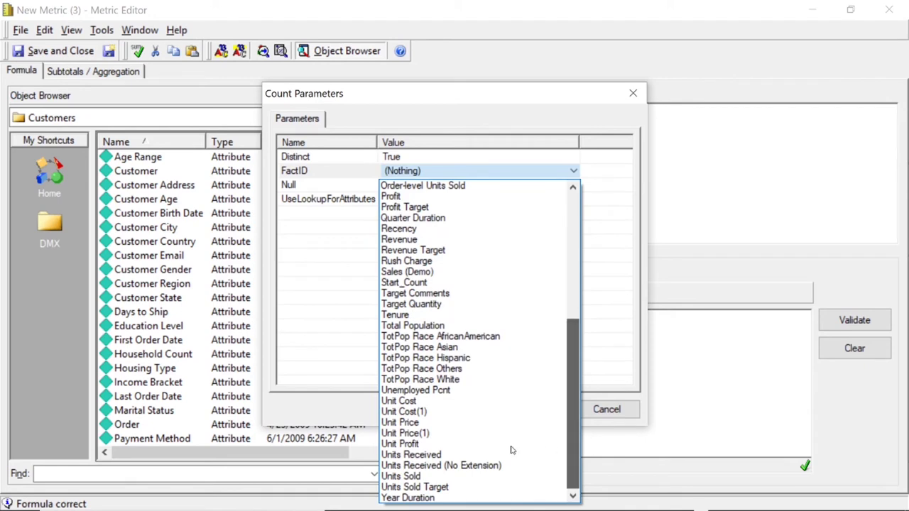
click(464, 479)
click(555, 411)
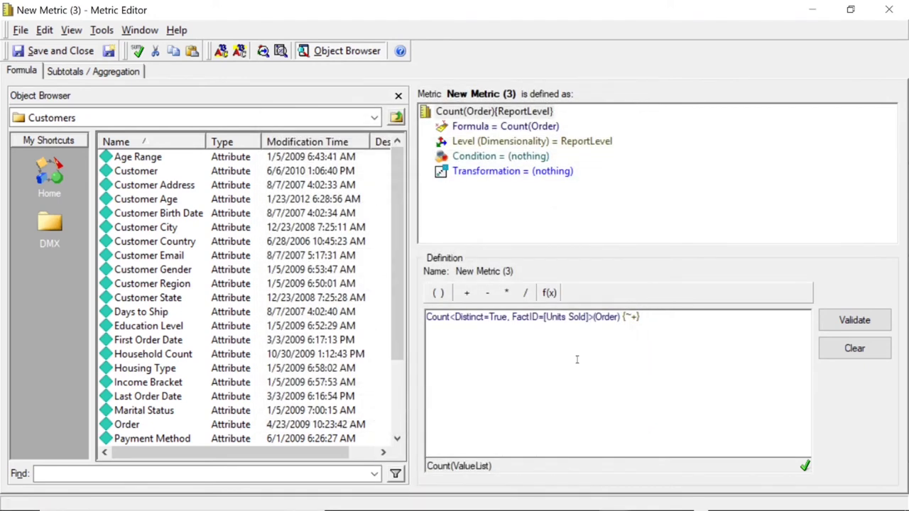
- Use the Related Categories filter from 15 - Market Basket w/ Rel Filter as the condition, then save and close
click(486, 156)
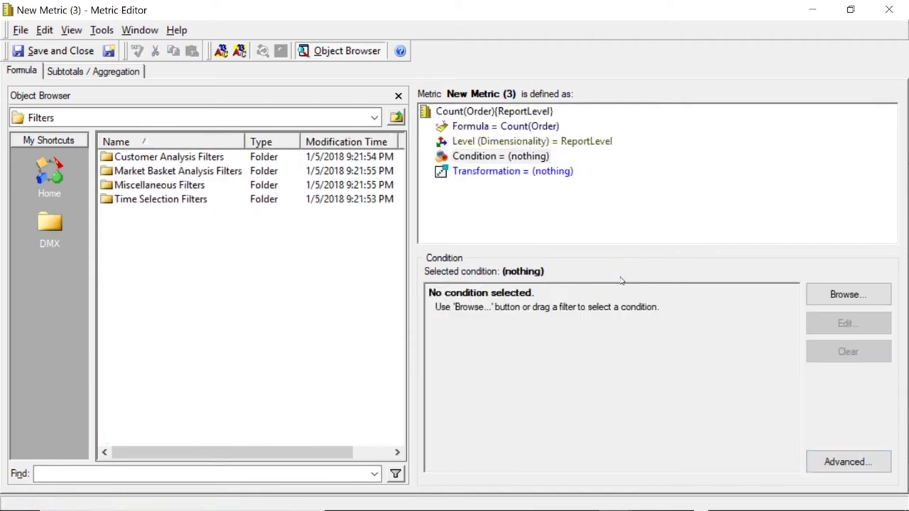
click(854, 290)
click(426, 69)
click(353, 102)
double_click(327, 92)
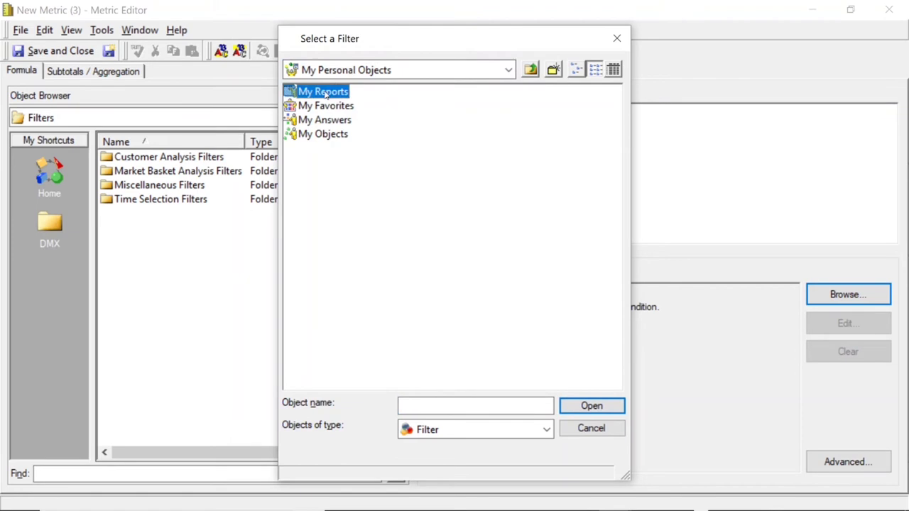
double_click(363, 289)
double_click(354, 119)
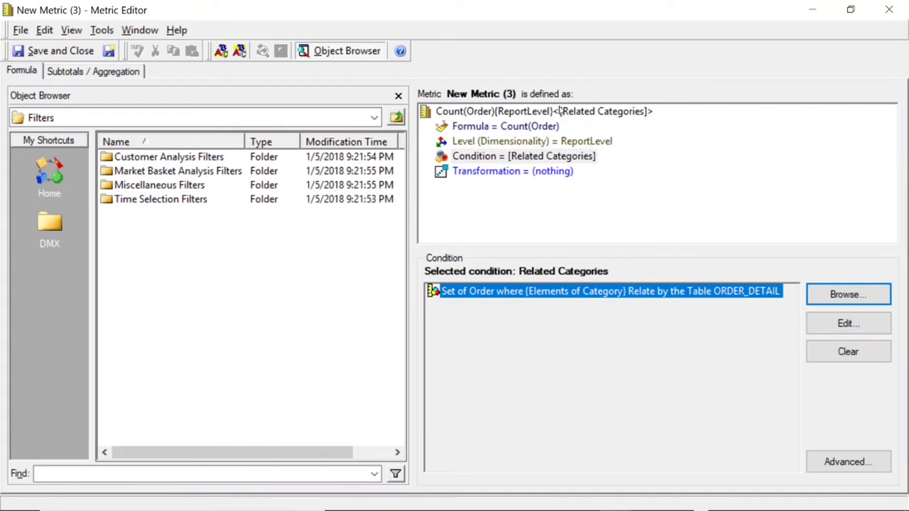
click(62, 51)
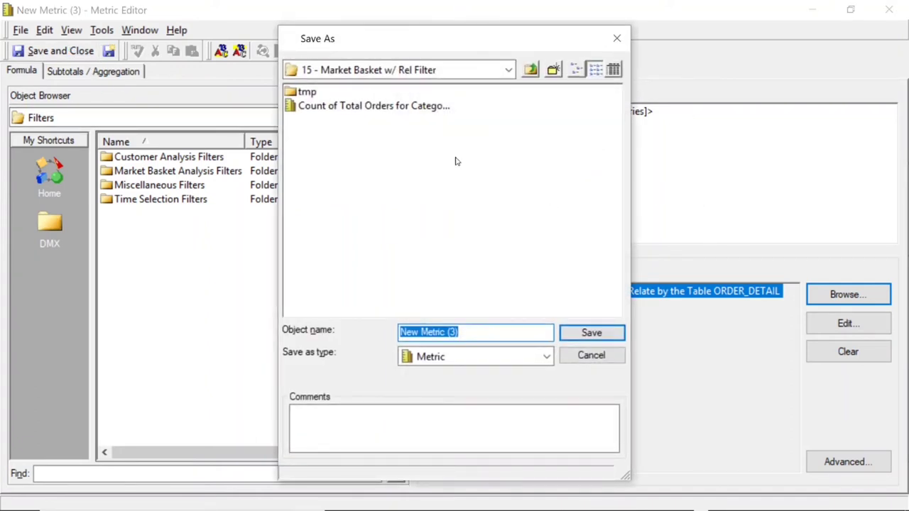
- Name the metric 'Count of Related Orders for Related Categories' and save it
text(Coun)
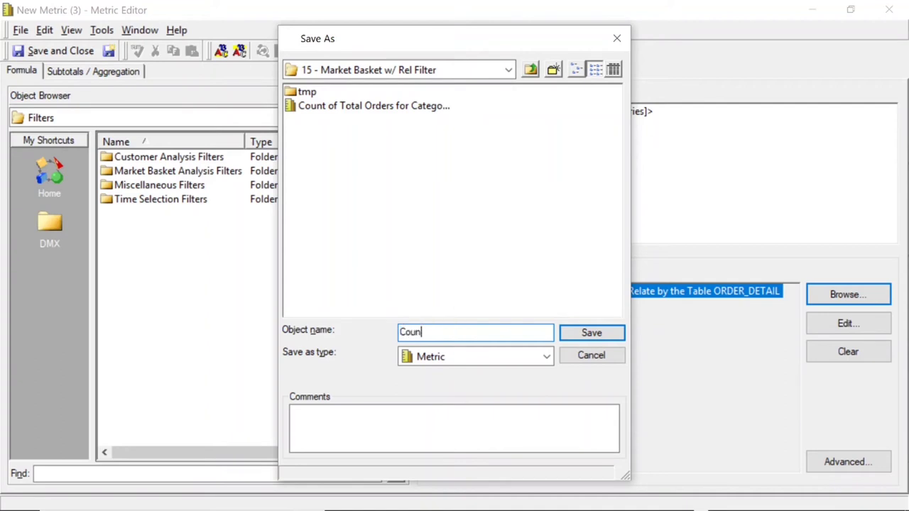
text(t of Related Orders for Relat)
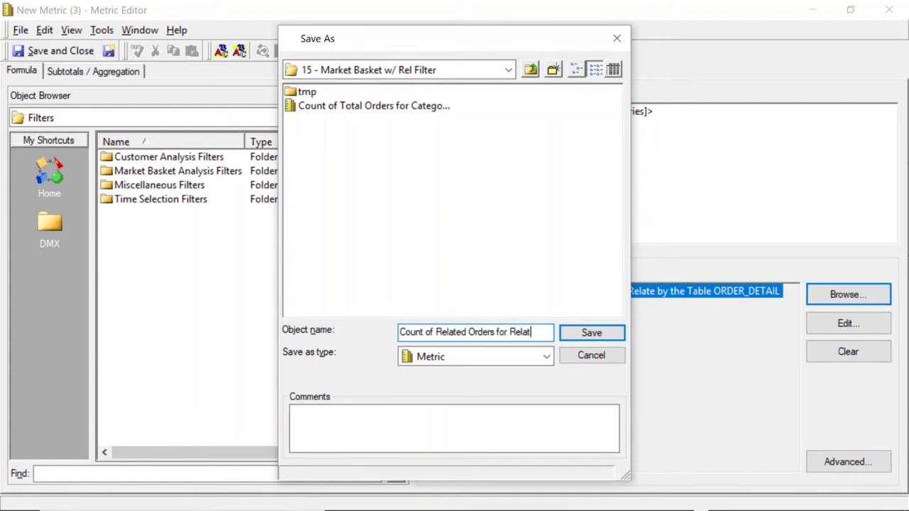
text(ed )
text(Categorie)
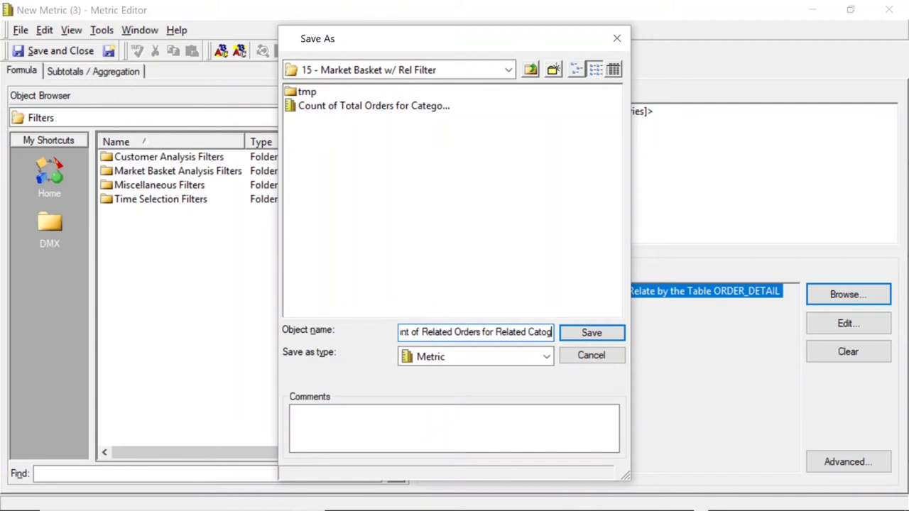
key(BackSpace)
key(BackSpace)
key(BackSpace)
key(BackSpace)
key(BackSpace)
key(BackSpace)
text(egories)
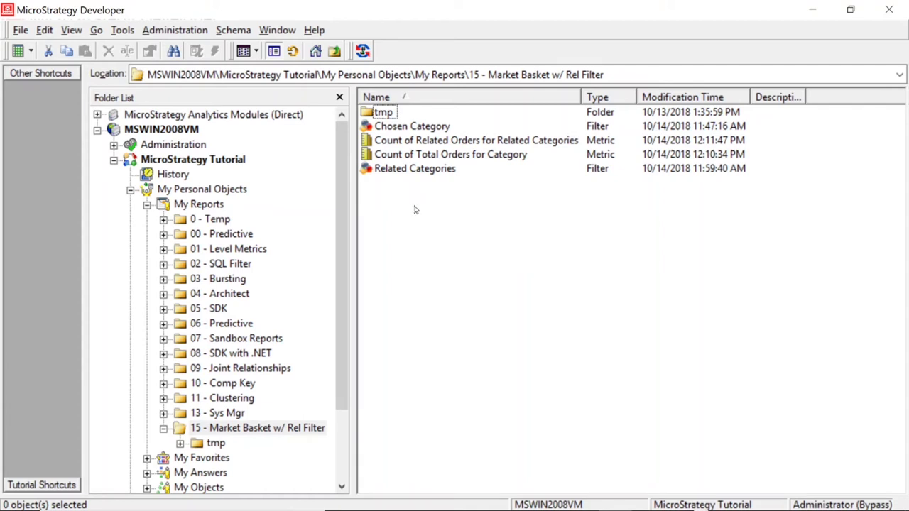
- Create a new empty metric in the Market Basket folder and maximize its editor
click(451, 154)
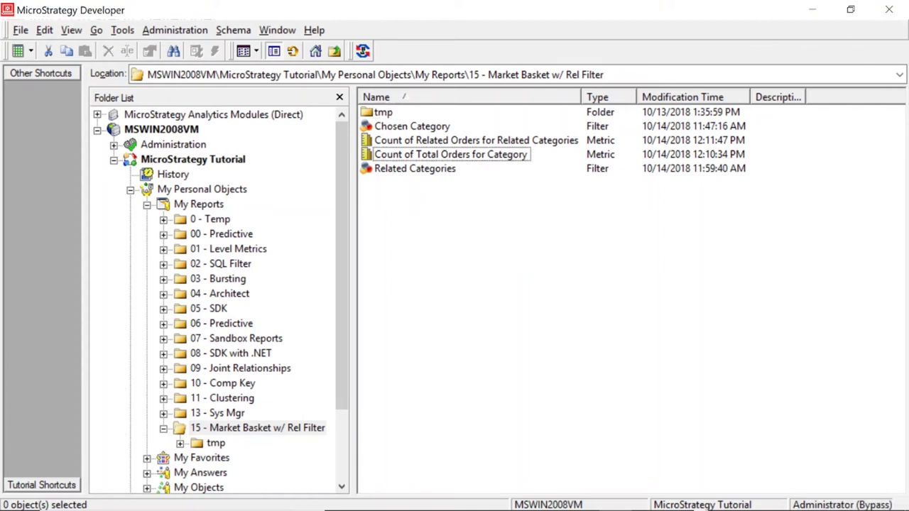
double_click(581, 4)
double_click(586, 140)
right_click(412, 248)
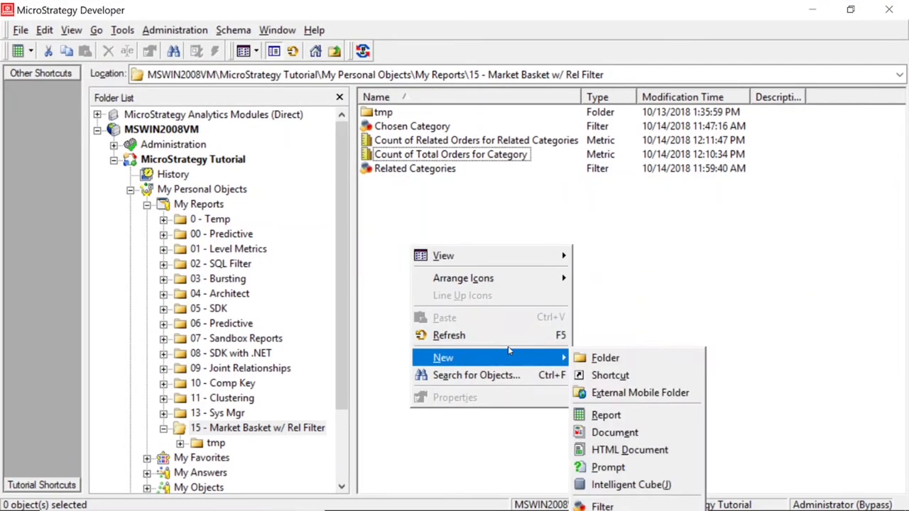
click(565, 224)
right_click(446, 189)
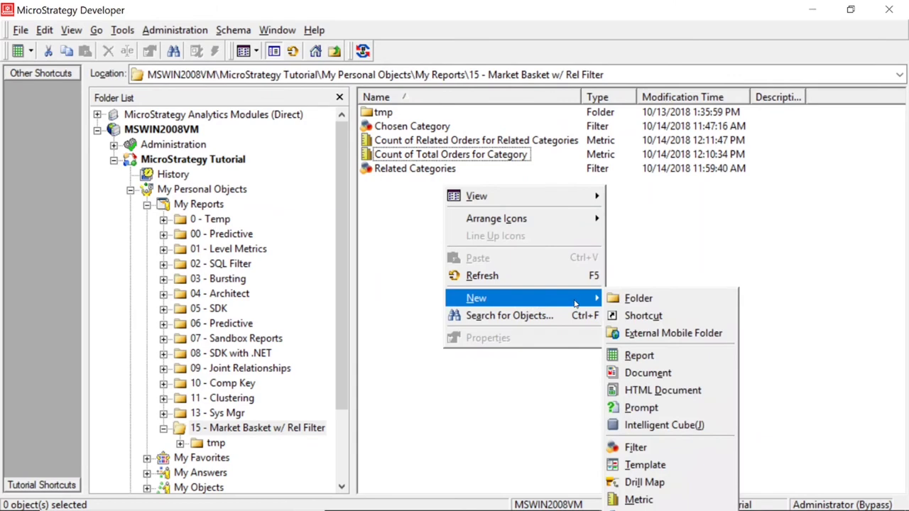
click(588, 283)
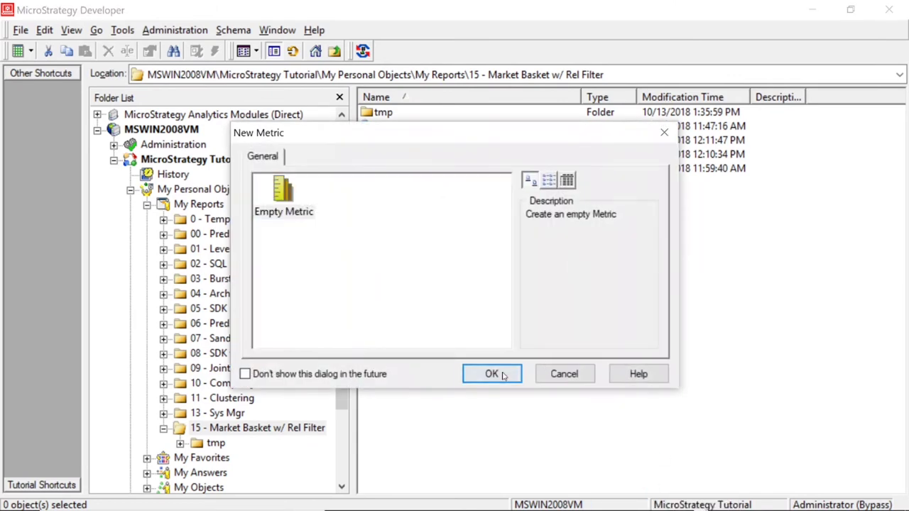
click(501, 373)
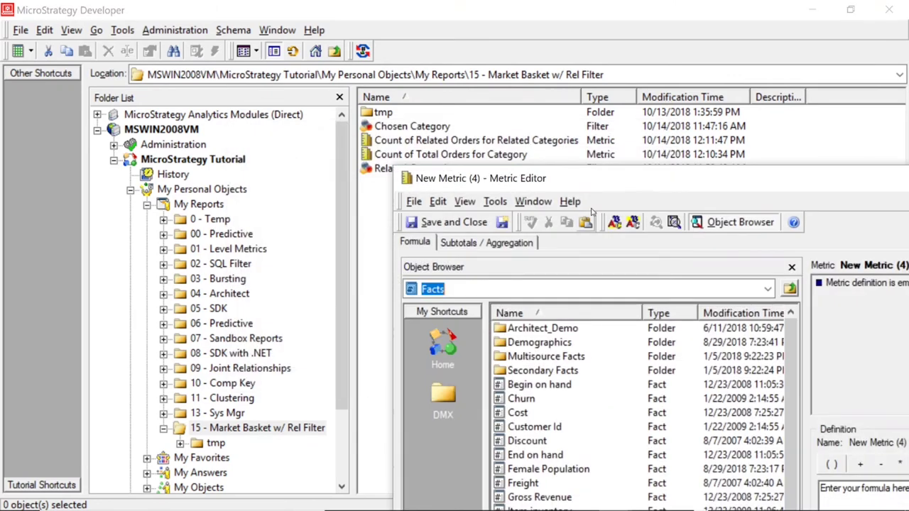
drag(602, 174, 467, 155)
double_click(467, 155)
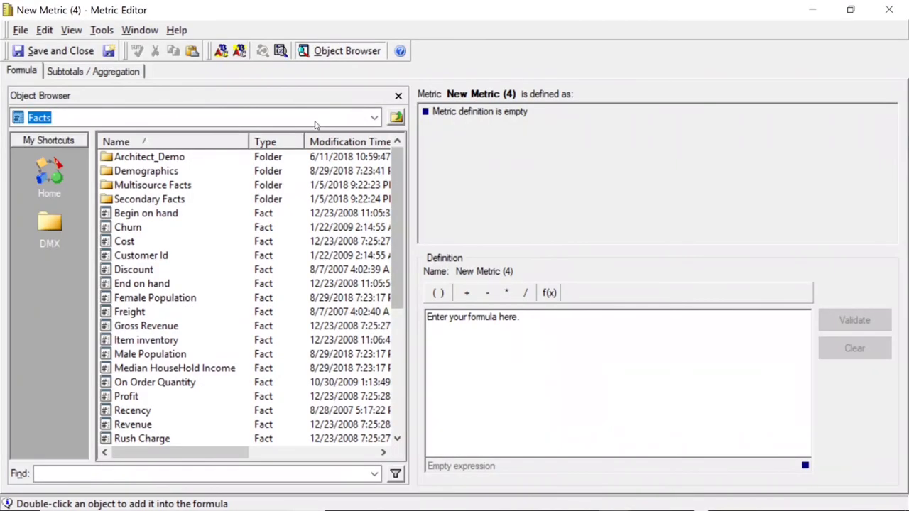
- Build the formula Count of Related Orders for Related Categories / Count of Total Orders for Category
click(375, 121)
click(96, 135)
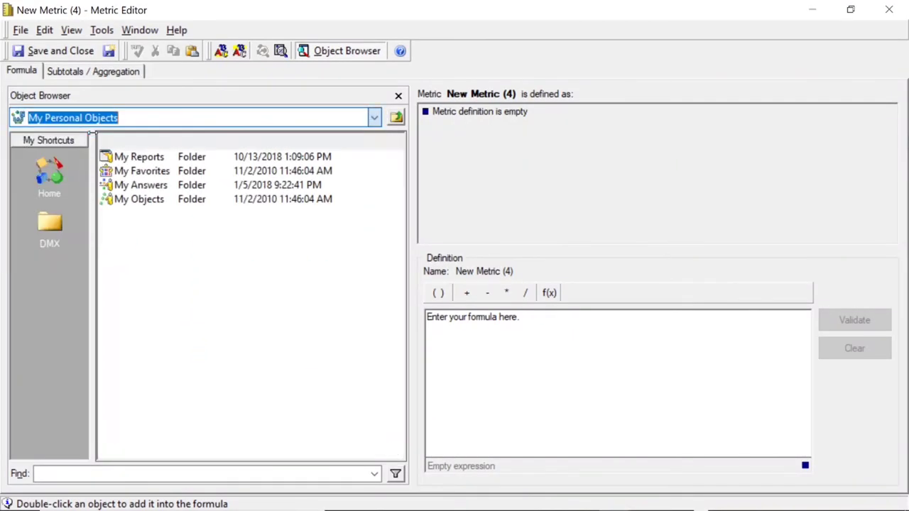
double_click(145, 158)
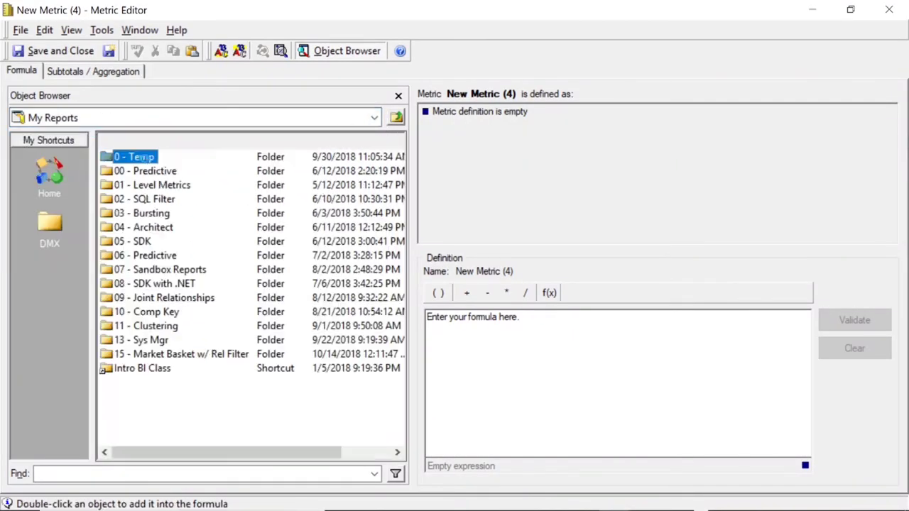
double_click(162, 355)
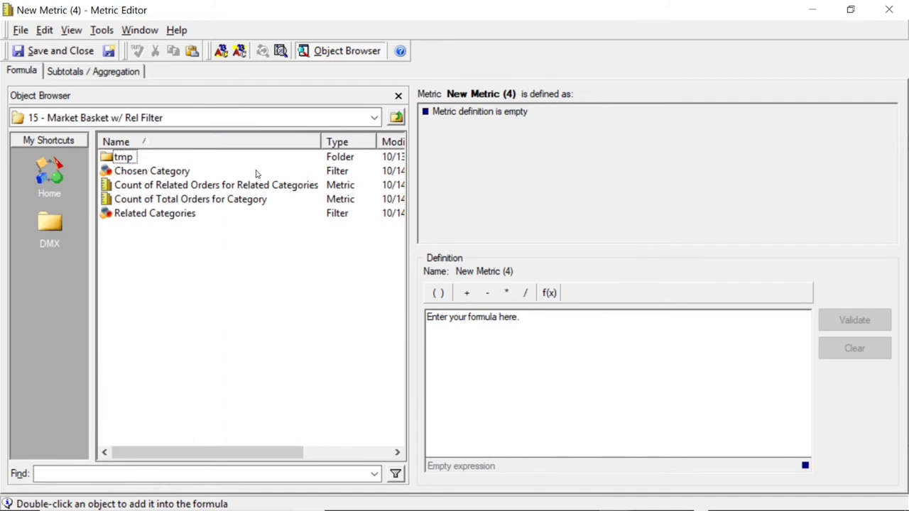
double_click(188, 186)
click(526, 295)
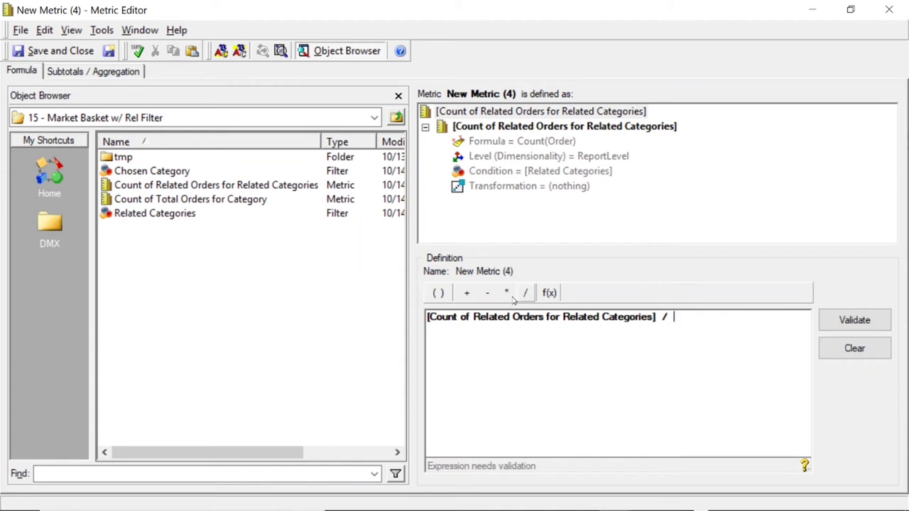
double_click(221, 201)
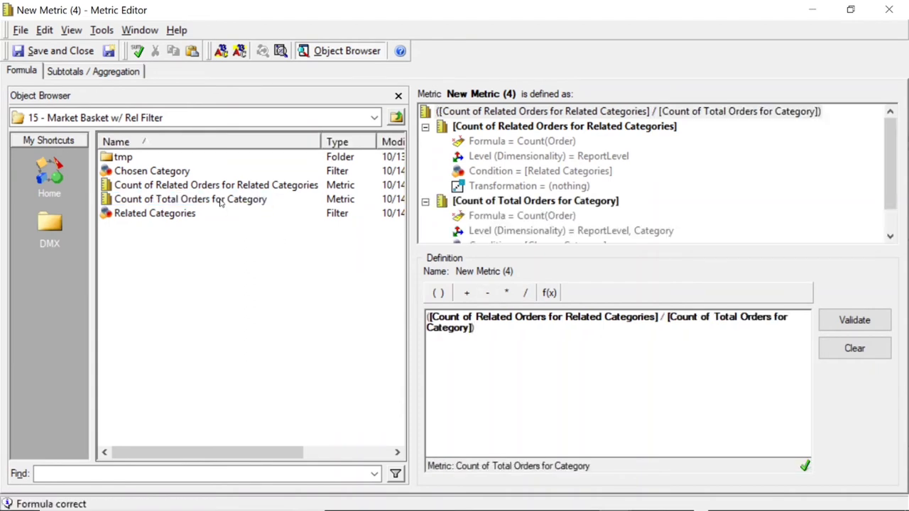
- Open the number formatting options for the metric's values
click(96, 32)
mouse_move(123, 47)
click(243, 67)
- Format the ratio metric as Percent with the -12% style and save it as 'Affinity'
click(334, 239)
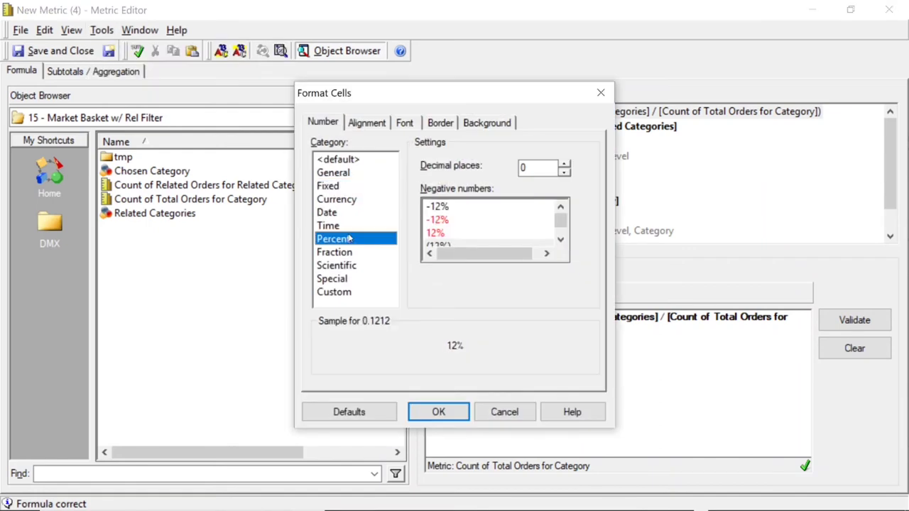
click(447, 208)
click(439, 412)
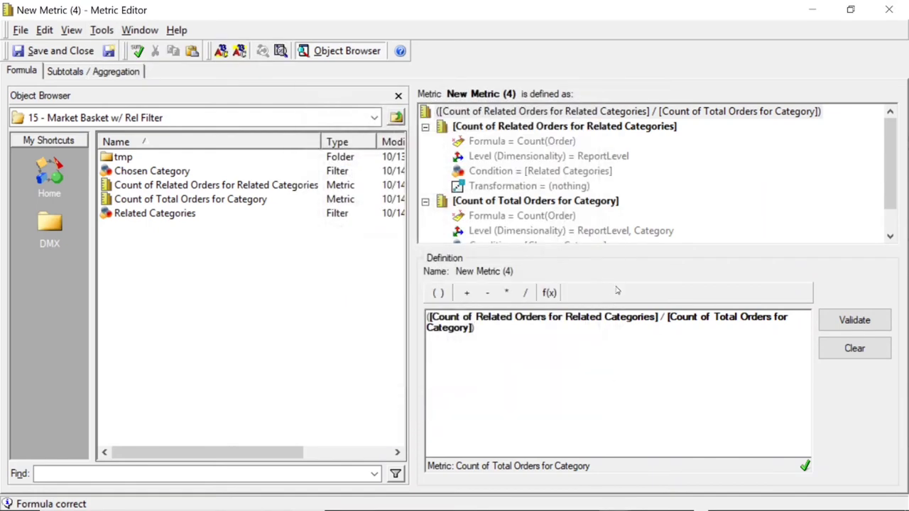
click(51, 51)
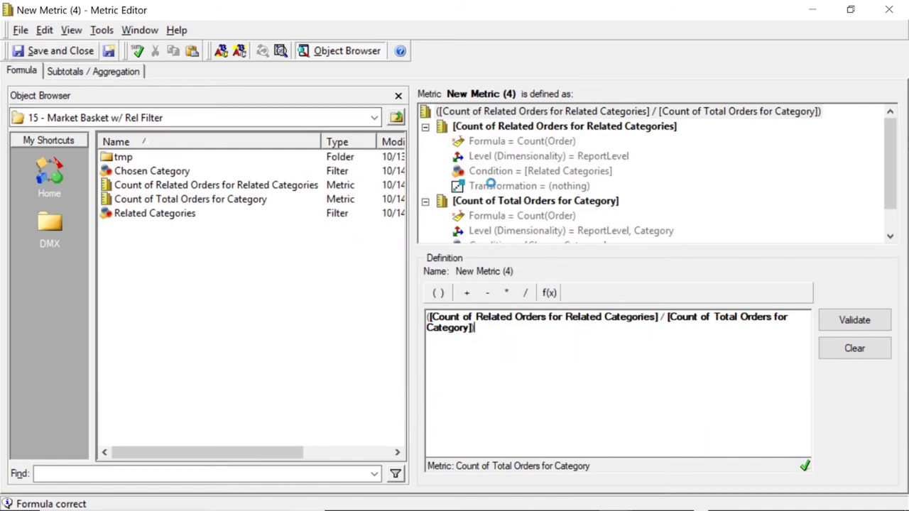
text(Af)
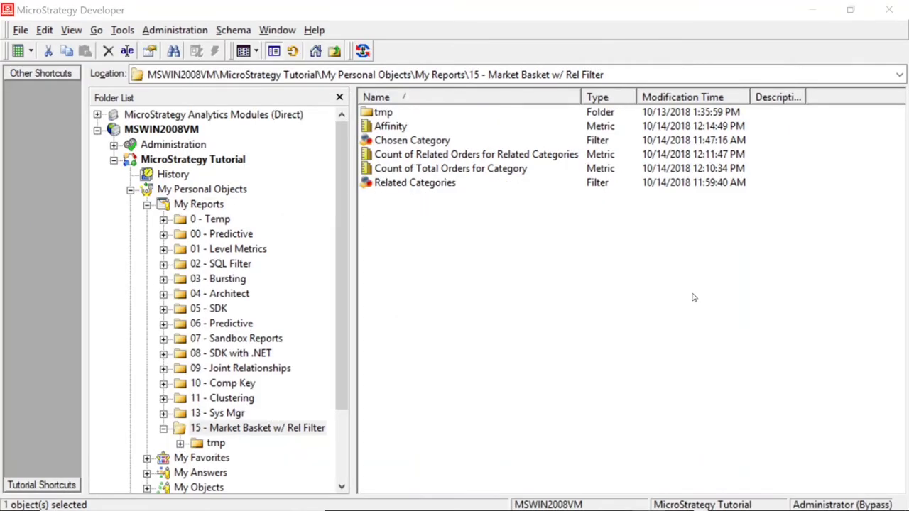
- Create a new blank report and add the Products > Category attribute
right_click(393, 190)
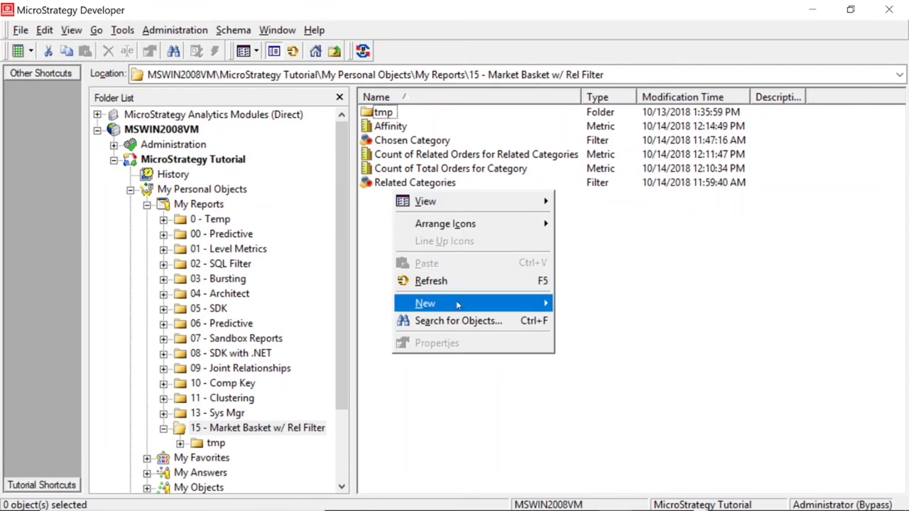
mouse_move(528, 309)
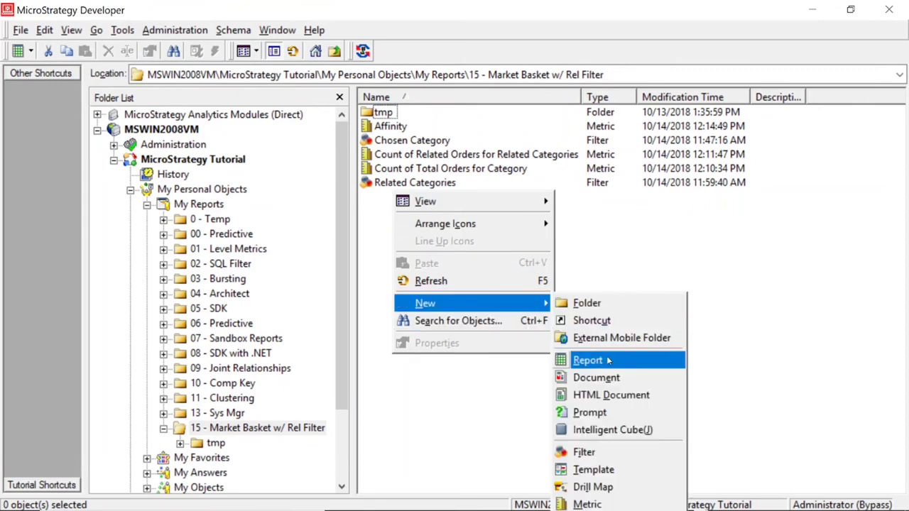
click(609, 360)
click(475, 377)
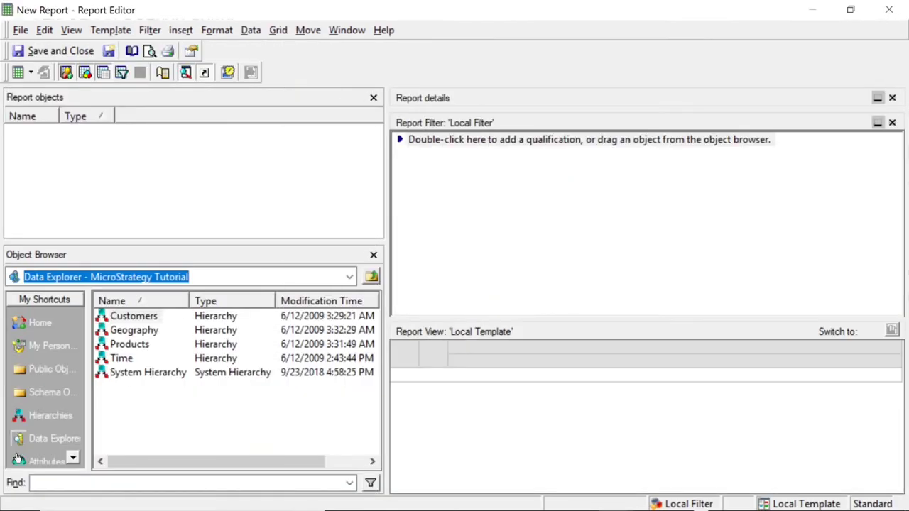
click(20, 462)
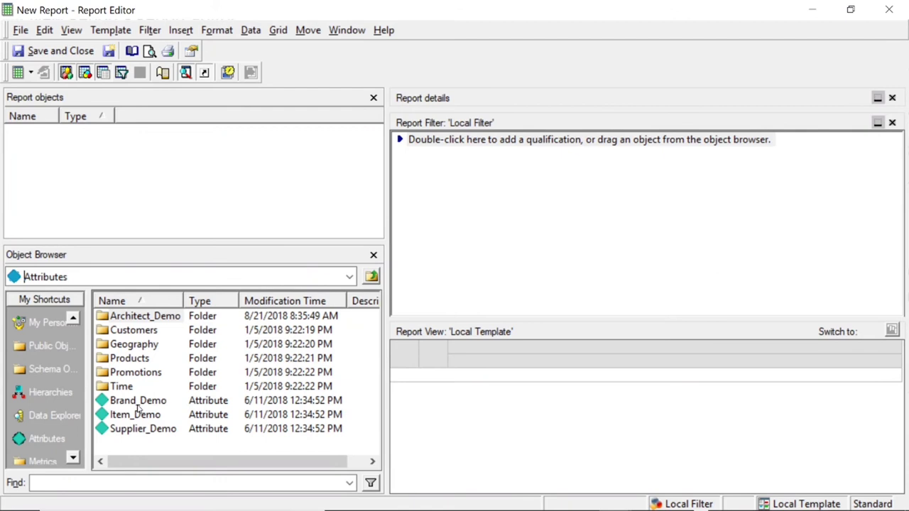
double_click(132, 360)
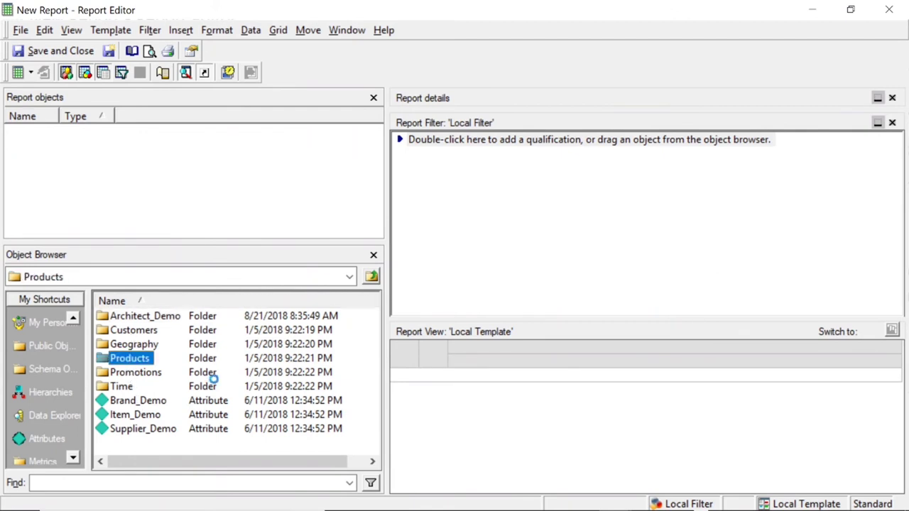
double_click(142, 345)
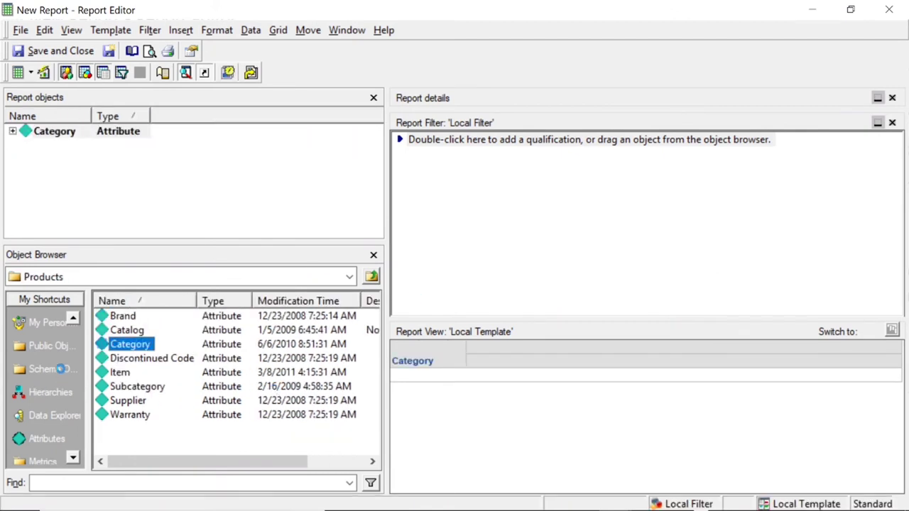
- Add Affinity, Count of Total Orders for Category and Count of Related Orders for Related Categories metrics
click(42, 323)
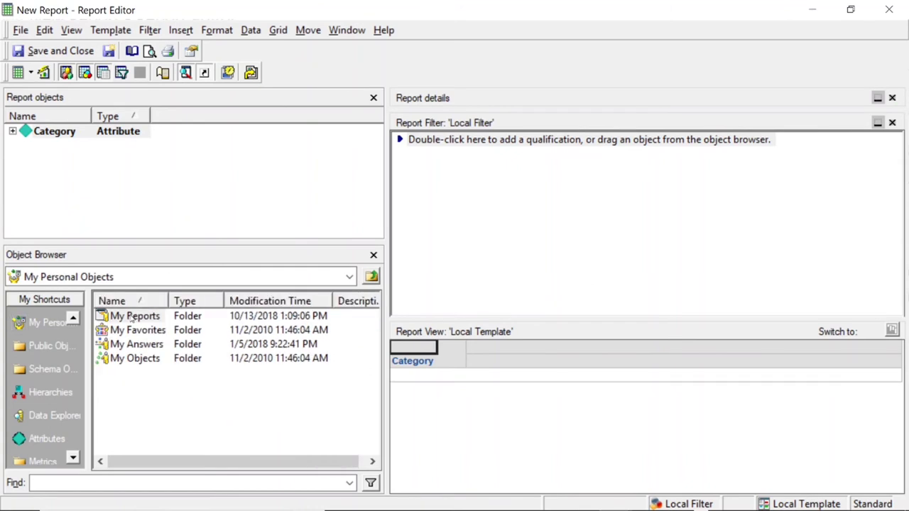
double_click(132, 316)
scroll(213, 360, down, 2)
double_click(129, 429)
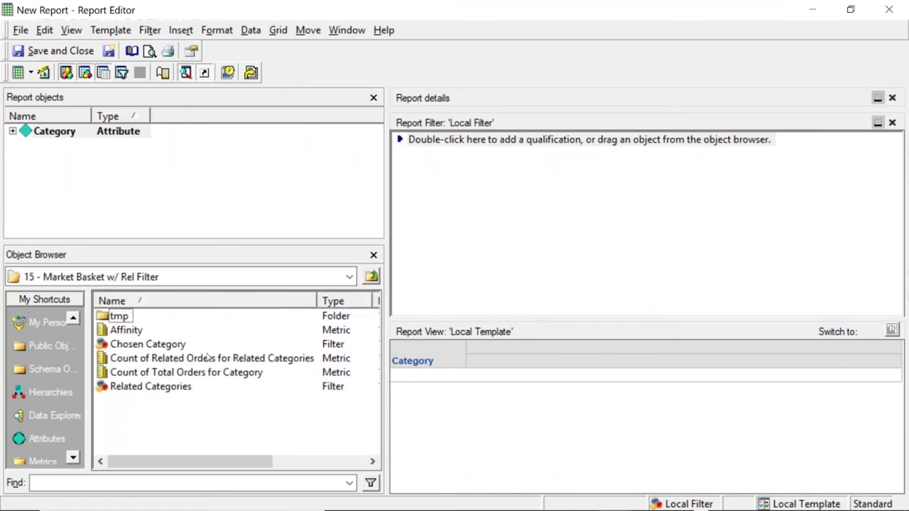
double_click(131, 332)
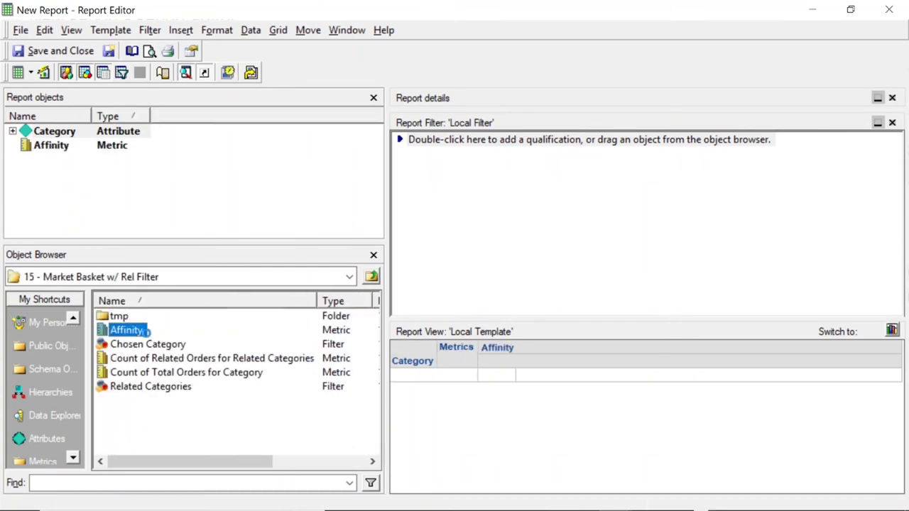
double_click(179, 373)
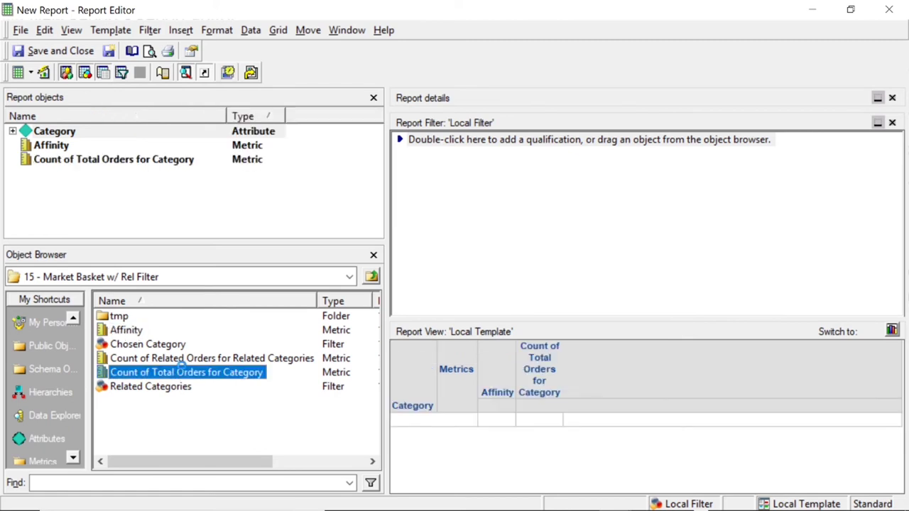
click(190, 360)
double_click(191, 359)
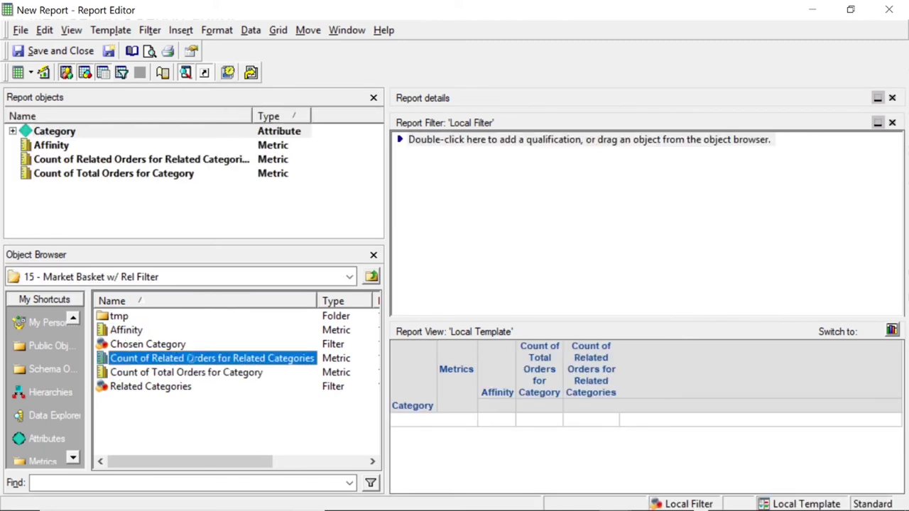
click(22, 439)
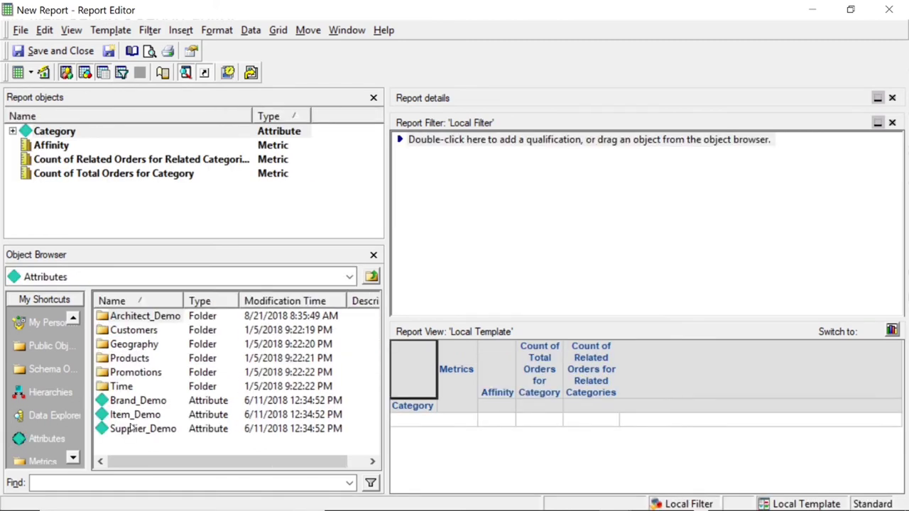
double_click(119, 385)
- Filter the report on Year In list (2016)
drag(119, 372, 523, 242)
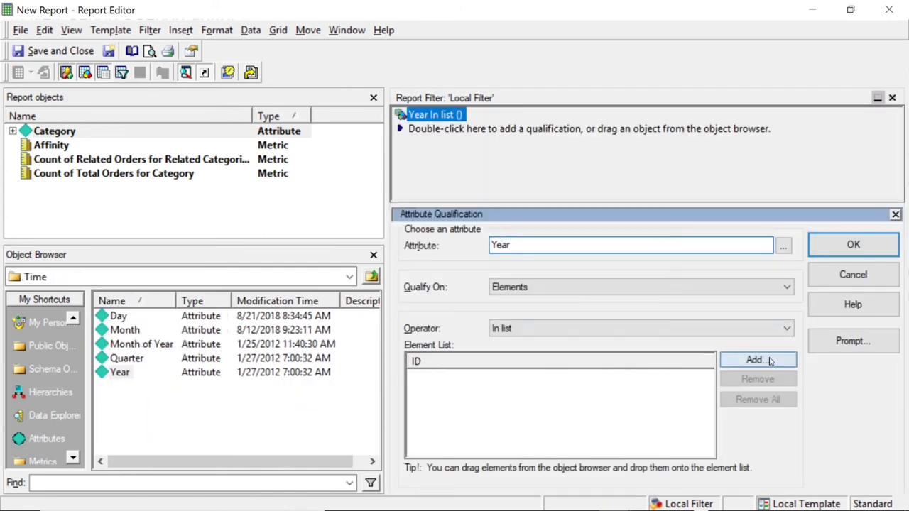
click(758, 358)
double_click(254, 204)
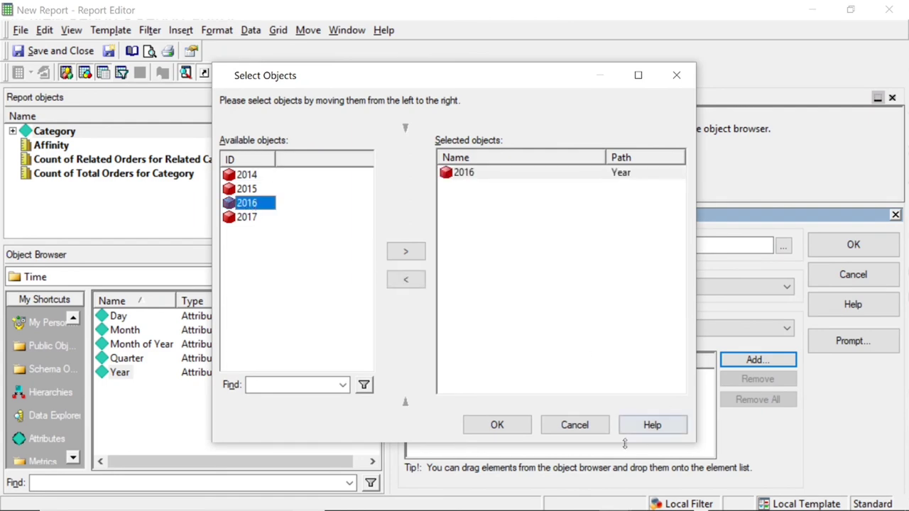
click(520, 427)
click(836, 245)
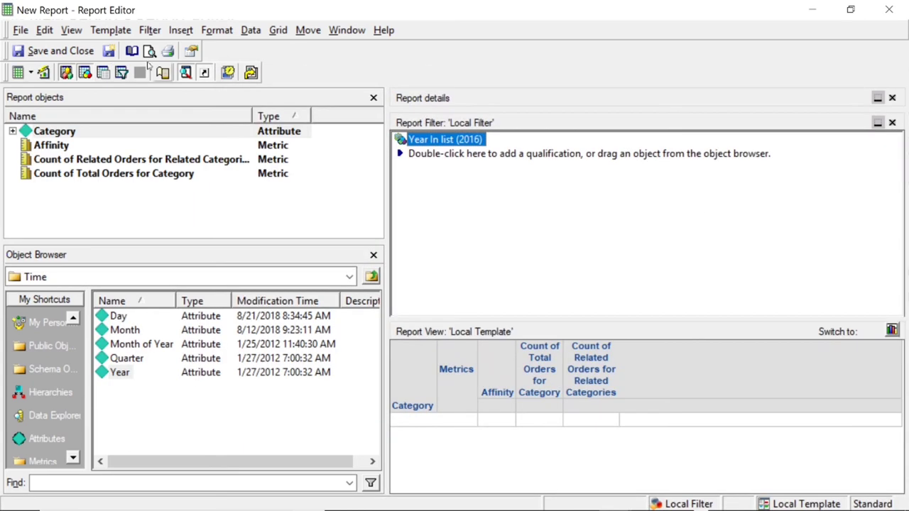
- Save the report as 'Market Basket'
click(21, 30)
click(51, 105)
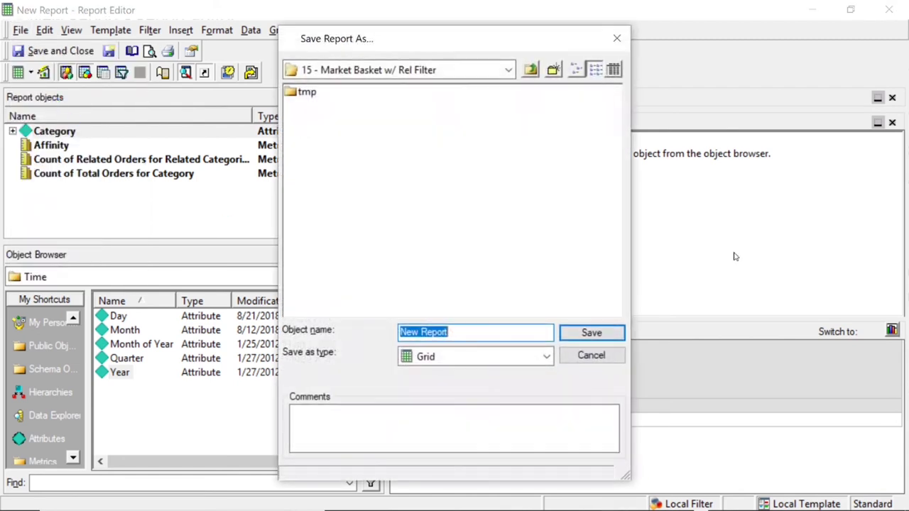
text(Market )
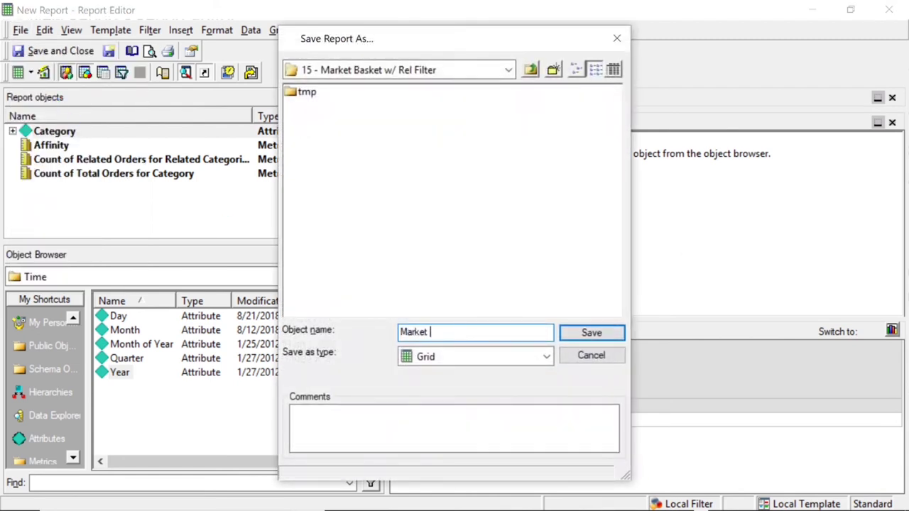
text(BS)
key(BackSpace)
key(BackSpace)
text(Basket)
key(Return)
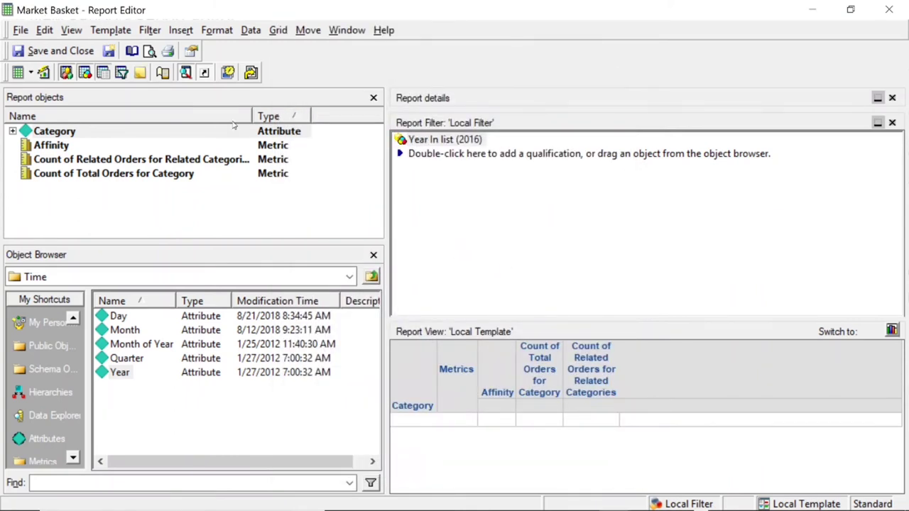
- Run Market Basket with Books as the Category prompt answer, showing 100% affinity and 44,547 orders
click(17, 71)
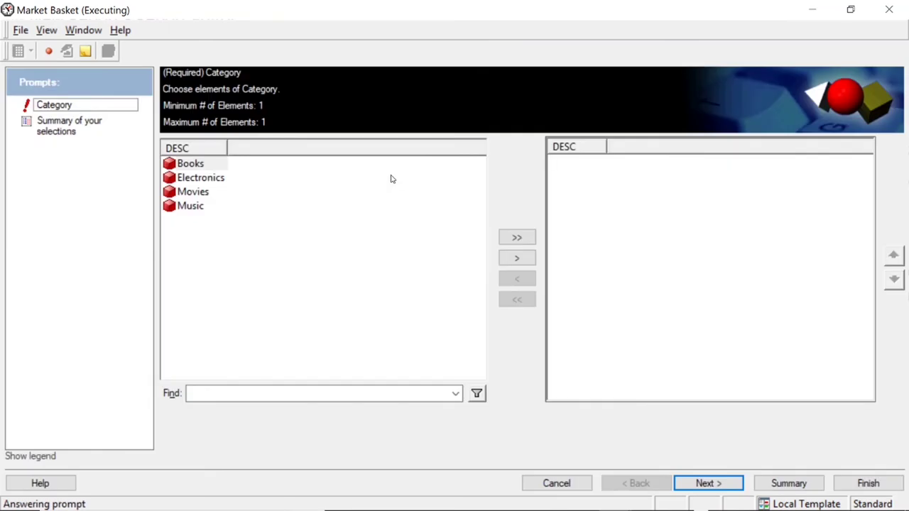
double_click(199, 167)
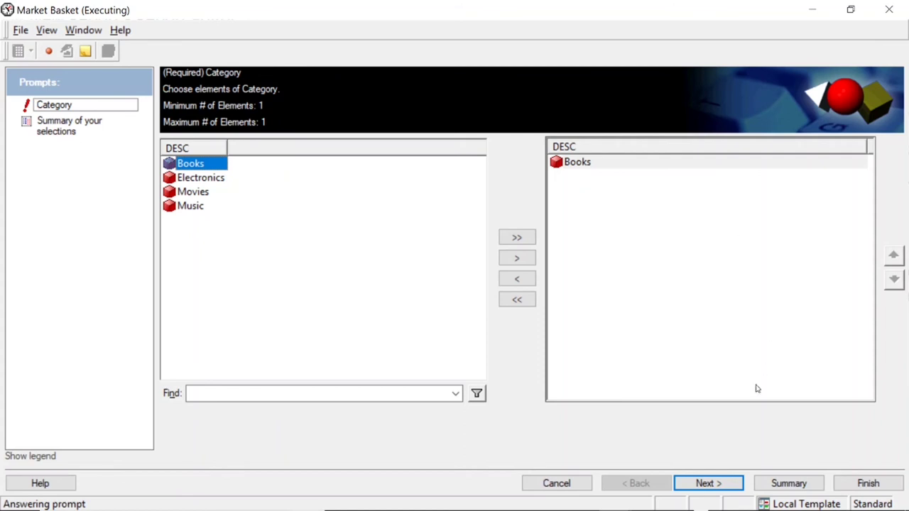
click(853, 485)
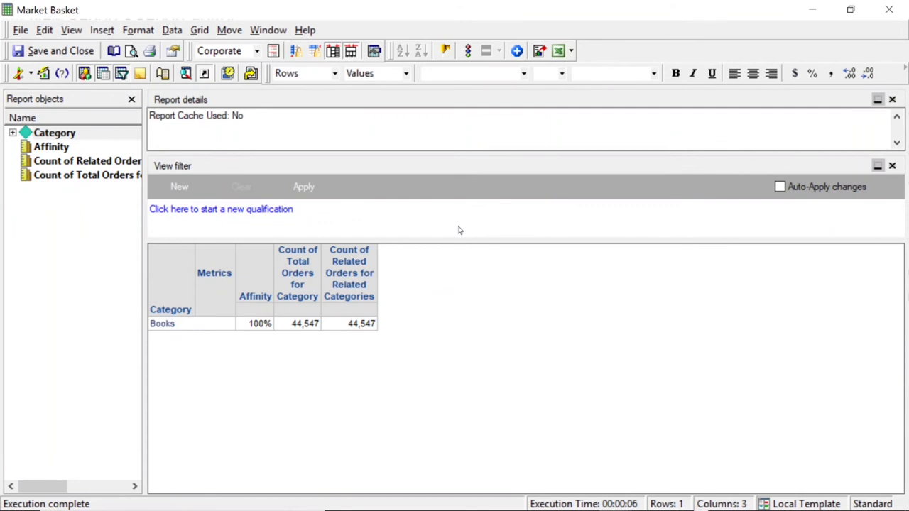
click(259, 327)
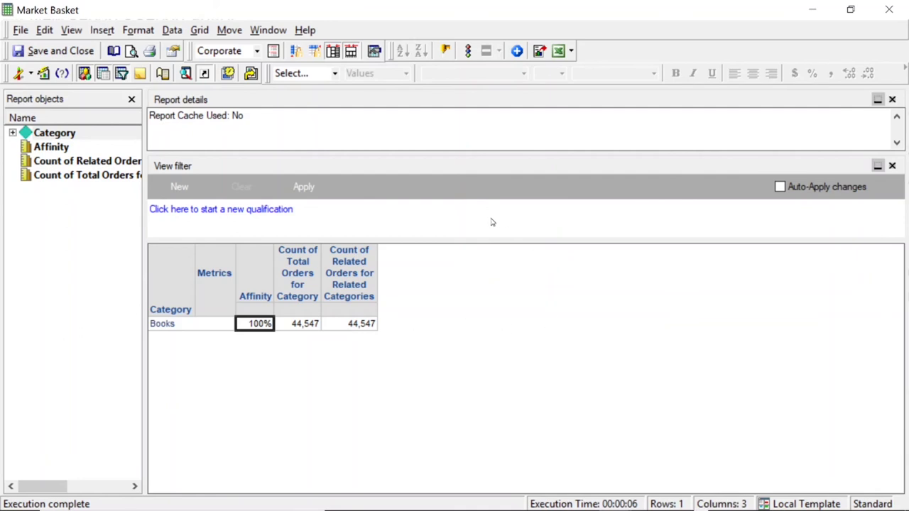
- Save and close the Market Basket report, accepting the default save options
click(64, 52)
click(576, 150)
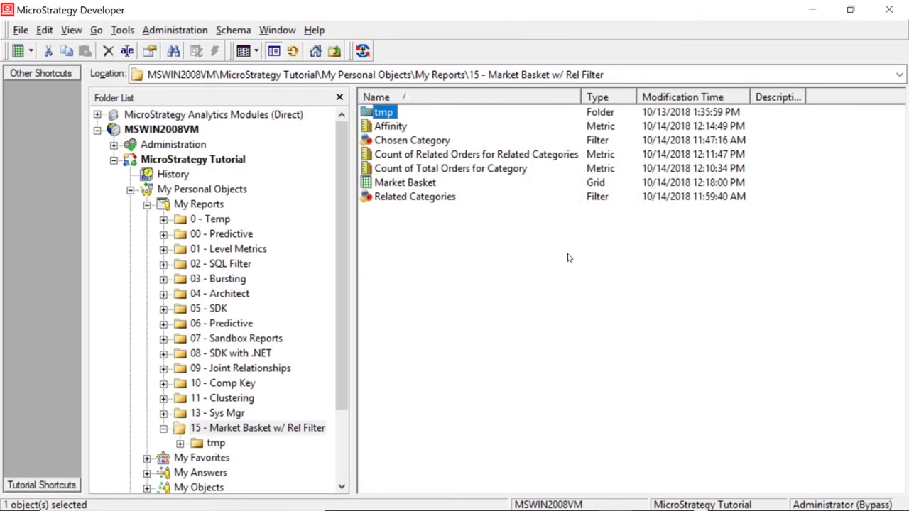
- Stop the Related Categories Set of Order qualification applying independently, save the filter, and rerun Market Basket
right_click(424, 195)
click(452, 205)
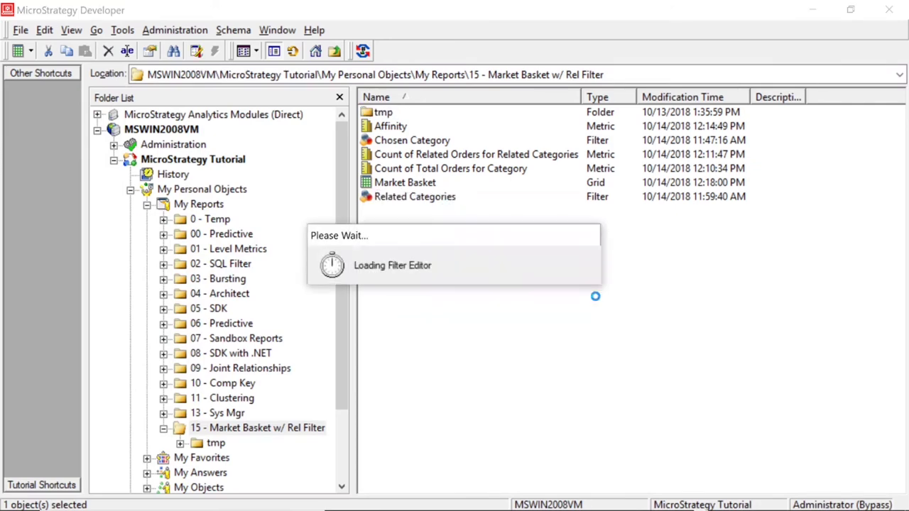
right_click(424, 115)
click(448, 125)
click(670, 326)
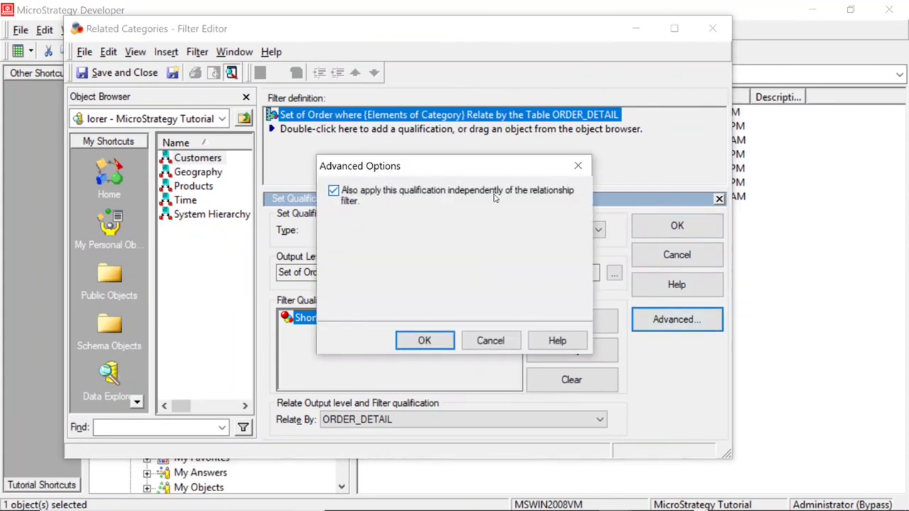
click(334, 192)
click(429, 340)
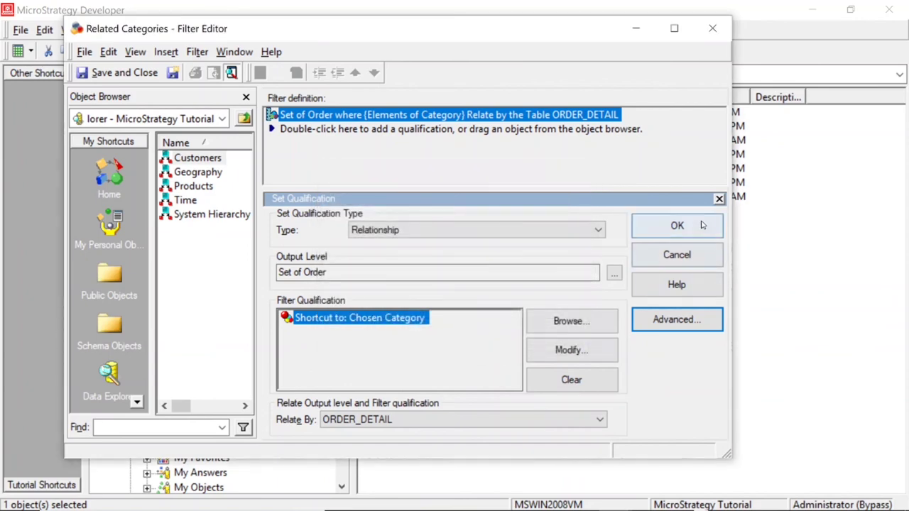
click(677, 225)
click(112, 71)
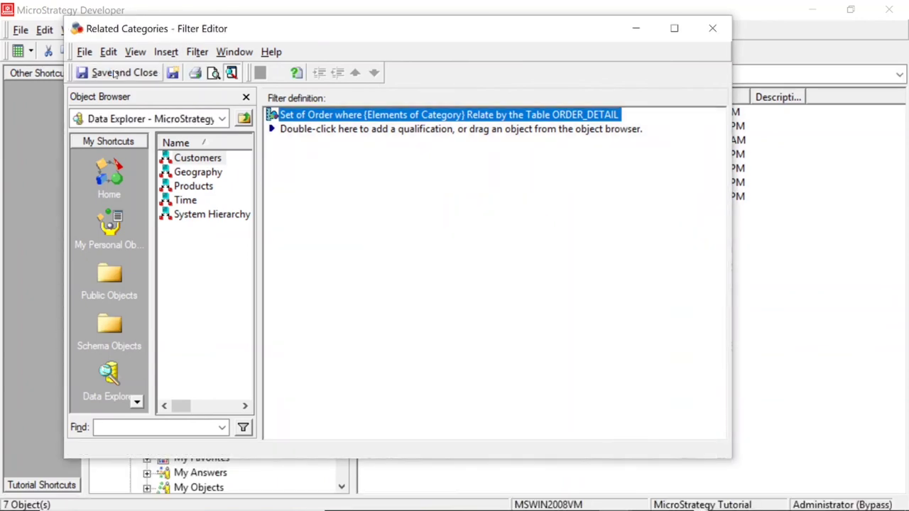
right_click(411, 182)
click(497, 284)
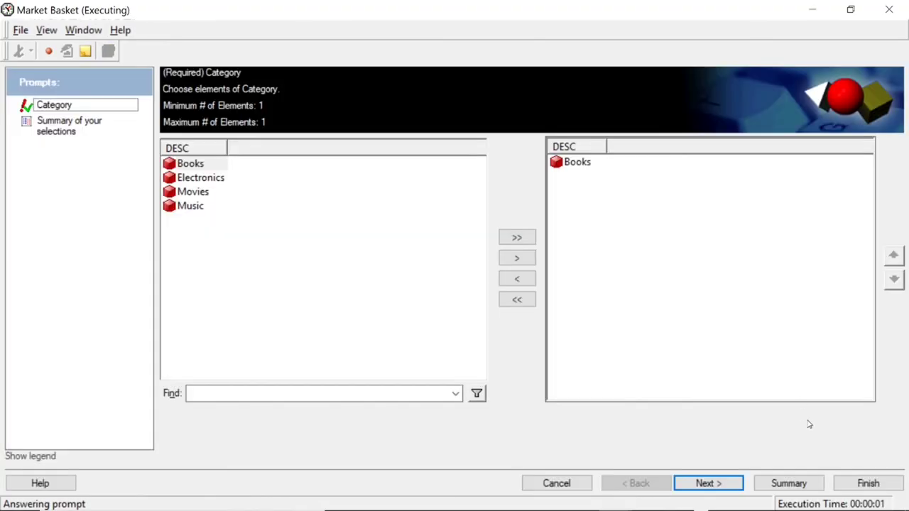
- Finish the Category prompt so affinity shows Books 100%, Electronics 43%, Movies 83%, Music 83%
click(855, 482)
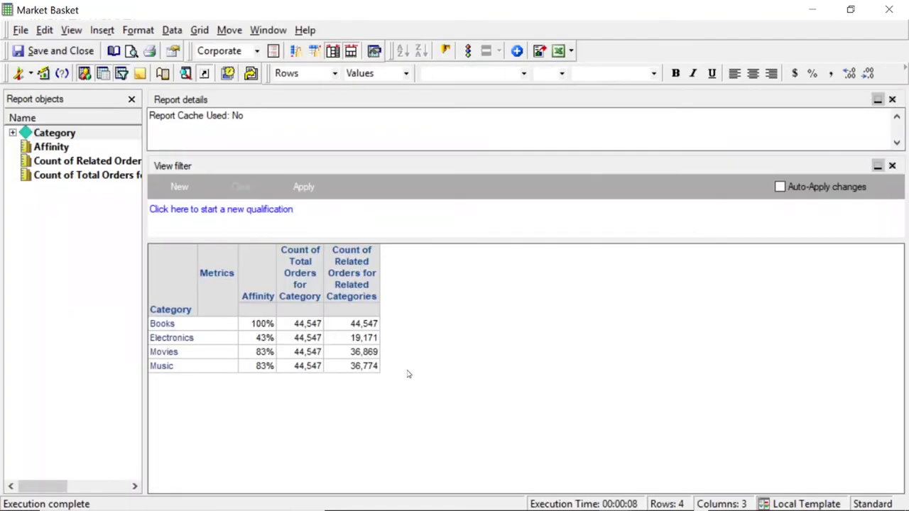
click(268, 326)
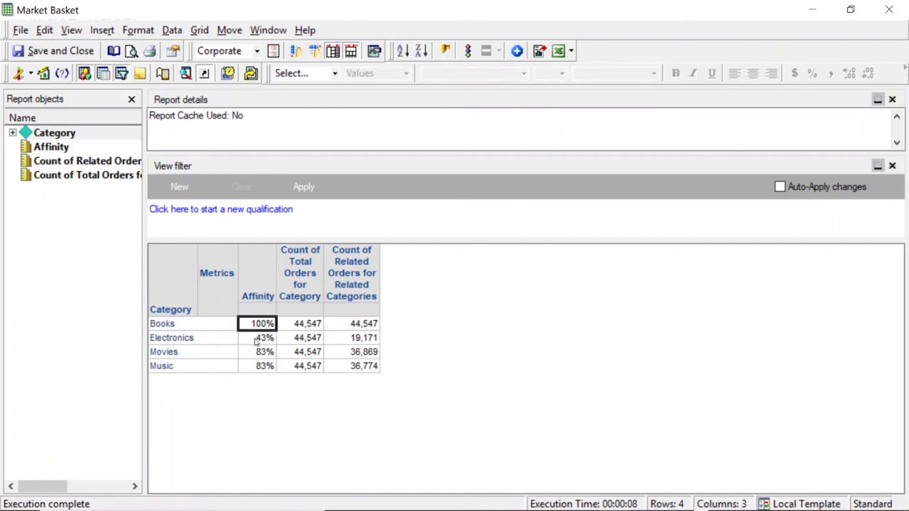
click(258, 340)
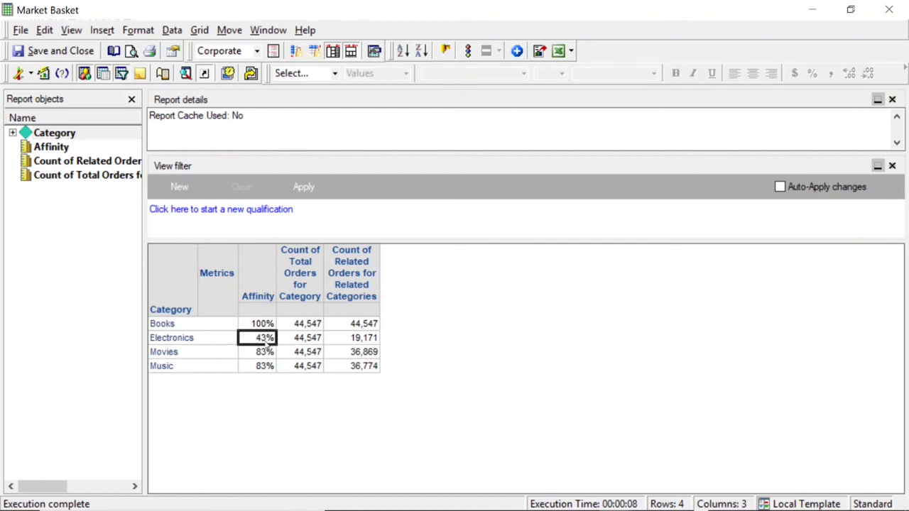
click(302, 344)
click(260, 341)
shift+click(344, 344)
click(304, 369)
click(264, 355)
shift+click(264, 365)
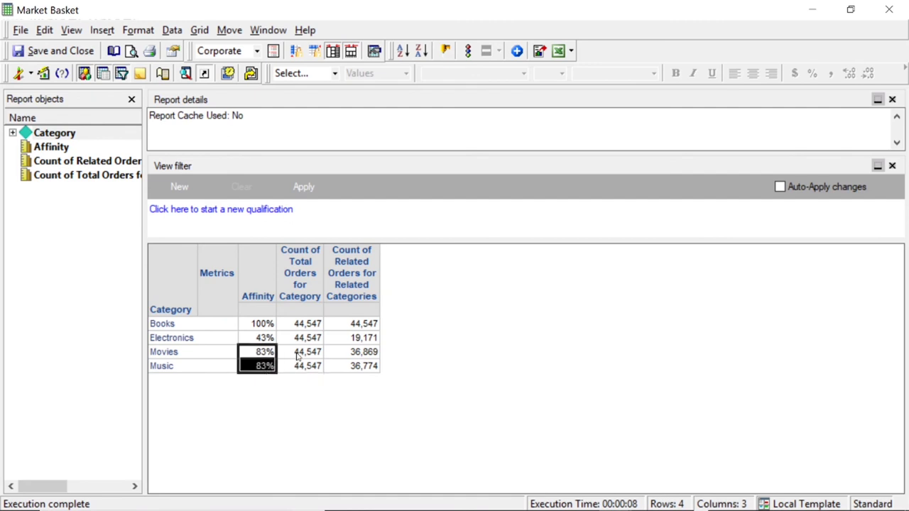
click(320, 355)
click(357, 367)
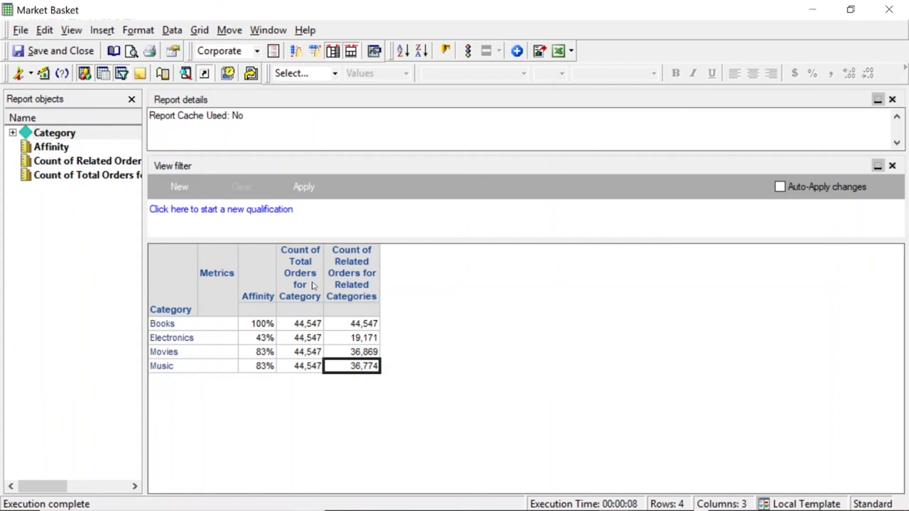
click(305, 325)
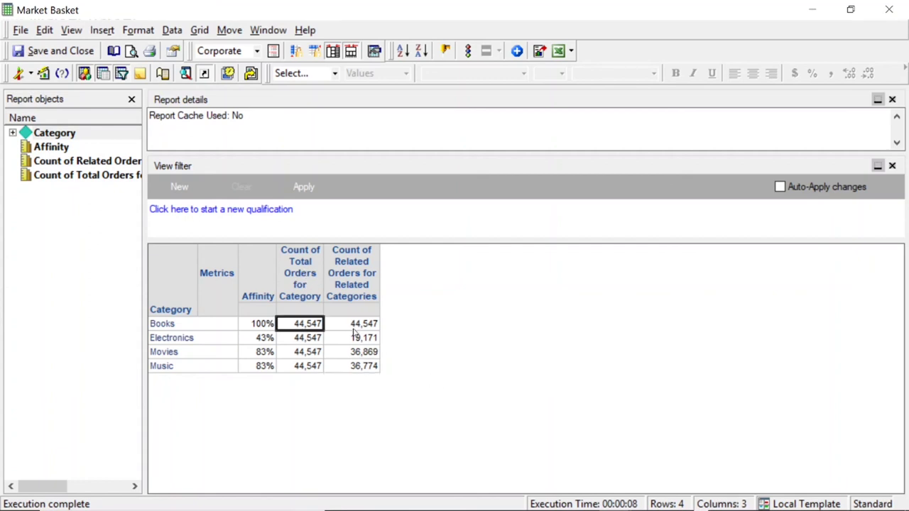
right_click(304, 275)
click(294, 324)
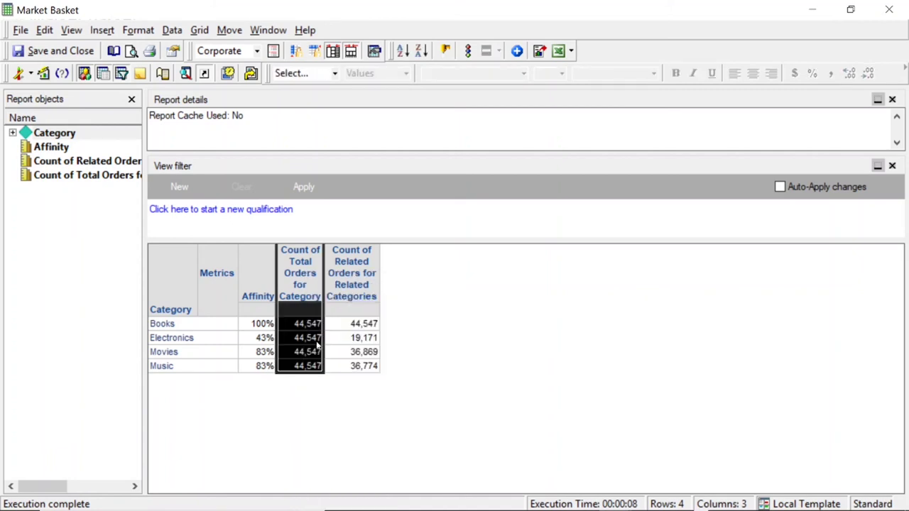
click(347, 369)
drag(312, 324, 311, 367)
click(339, 367)
click(307, 325)
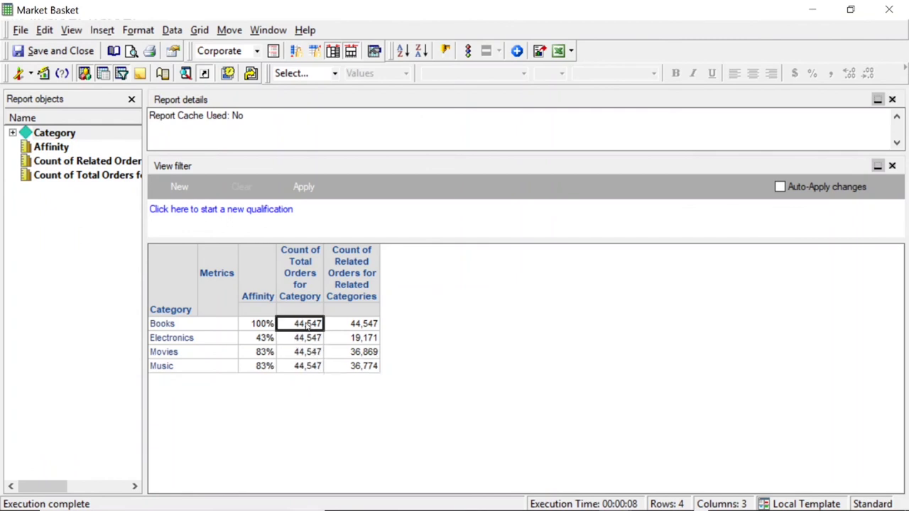
drag(307, 324, 306, 367)
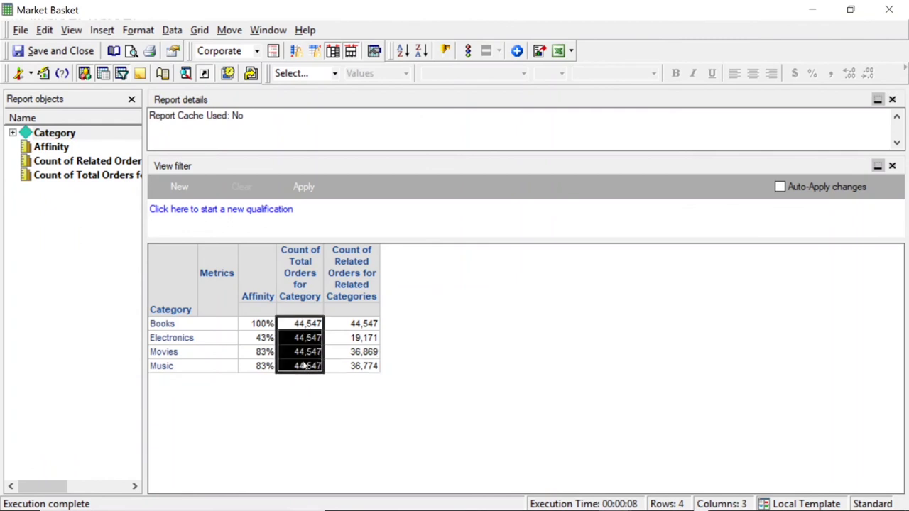
click(334, 370)
click(314, 325)
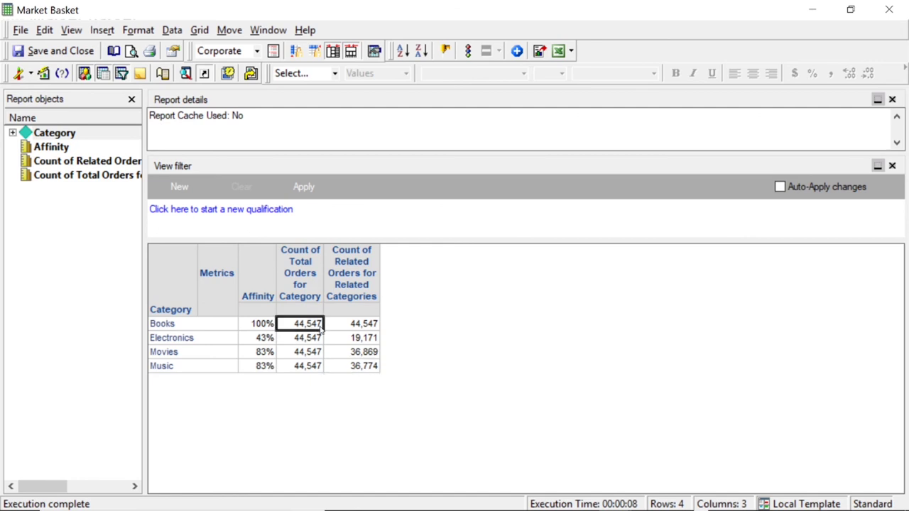
click(313, 366)
click(368, 331)
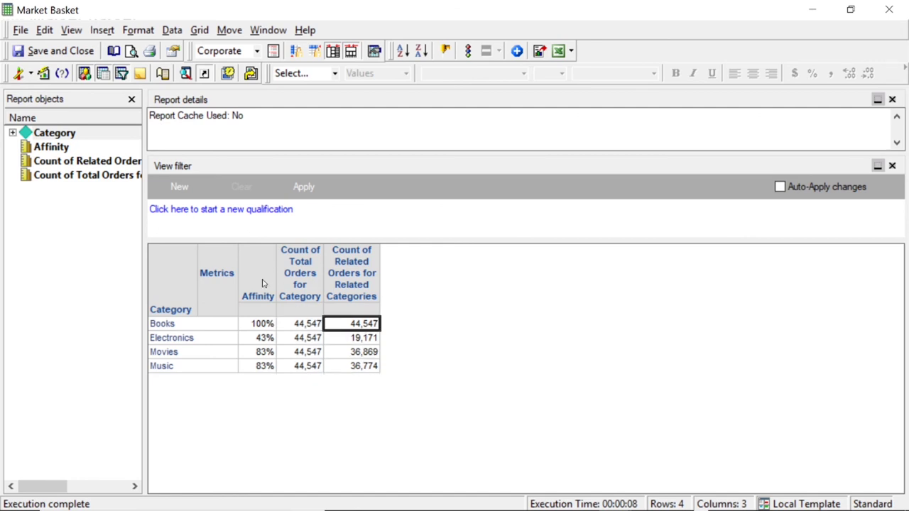
click(264, 281)
click(302, 336)
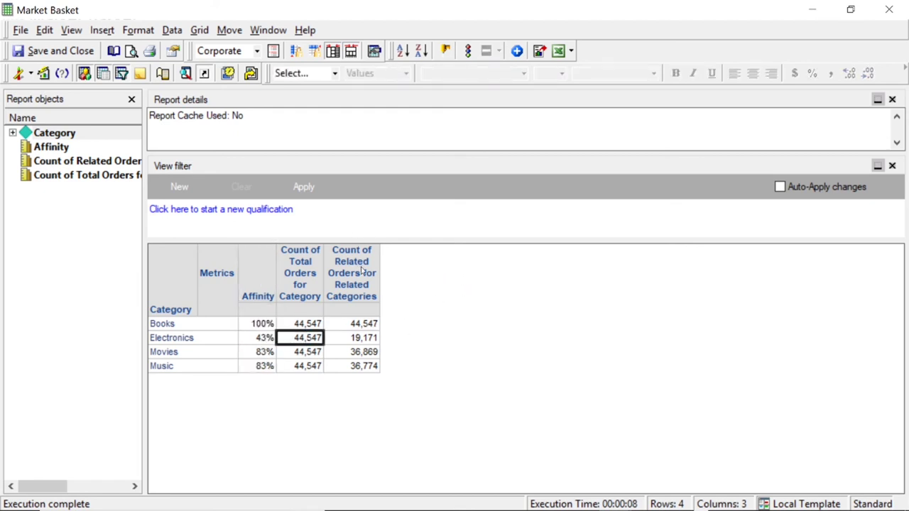
click(264, 339)
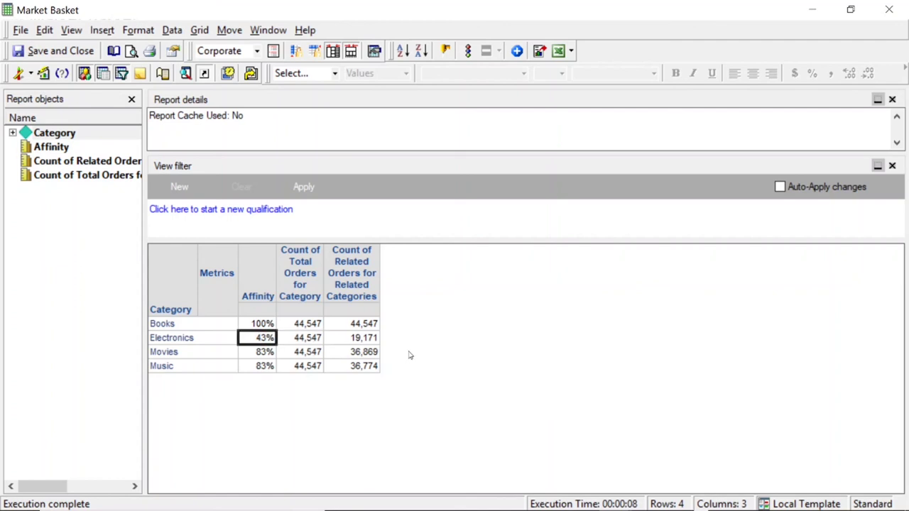